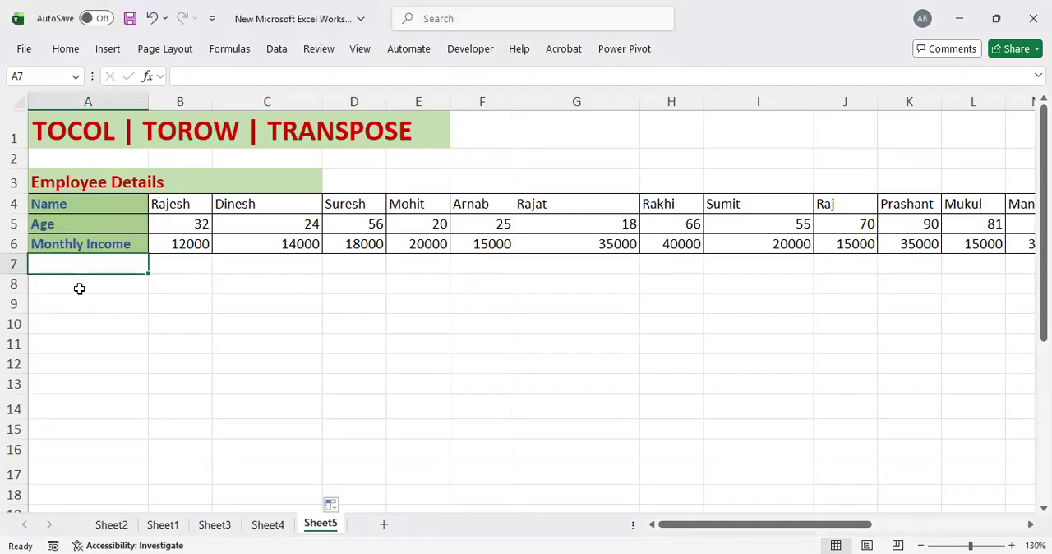
Step: Copy the whole Employee Details table, range A4:V6, including the Name, Age and Monthly Income labels
left_click(71, 289)
left_click_drag(61, 207, 943, 248)
key("ctrl+c")
left_click_drag(838, 525, 682, 526)
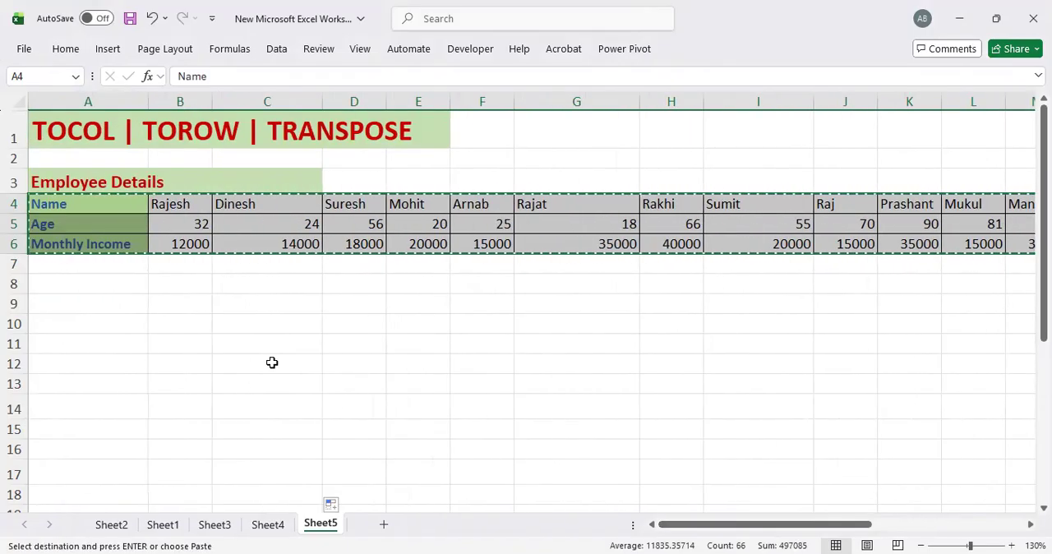
Step: Paste the copied table at A8 with Paste Special, using the All and Transpose options, and clear the copy selection
left_click(52, 287)
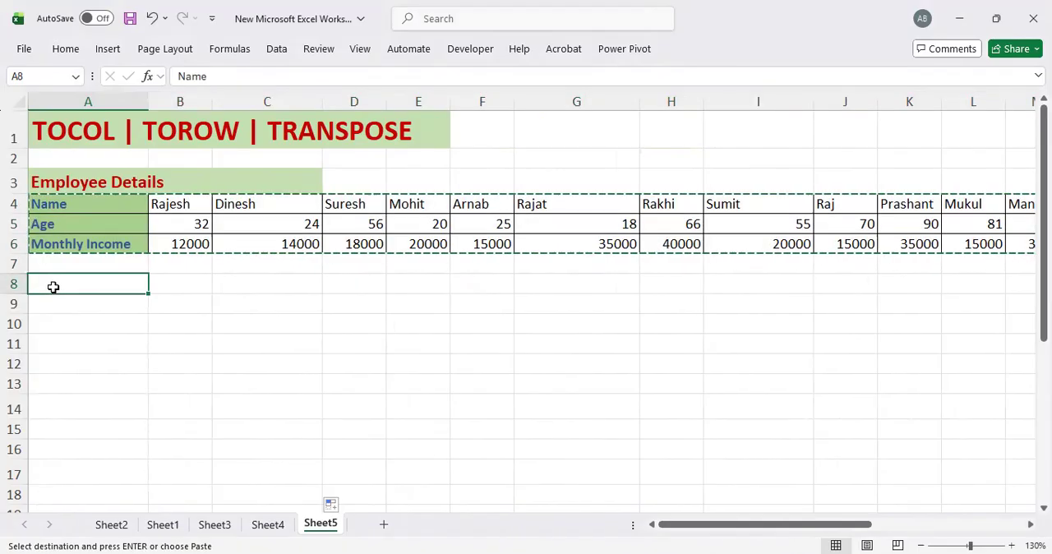
right_click(52, 287)
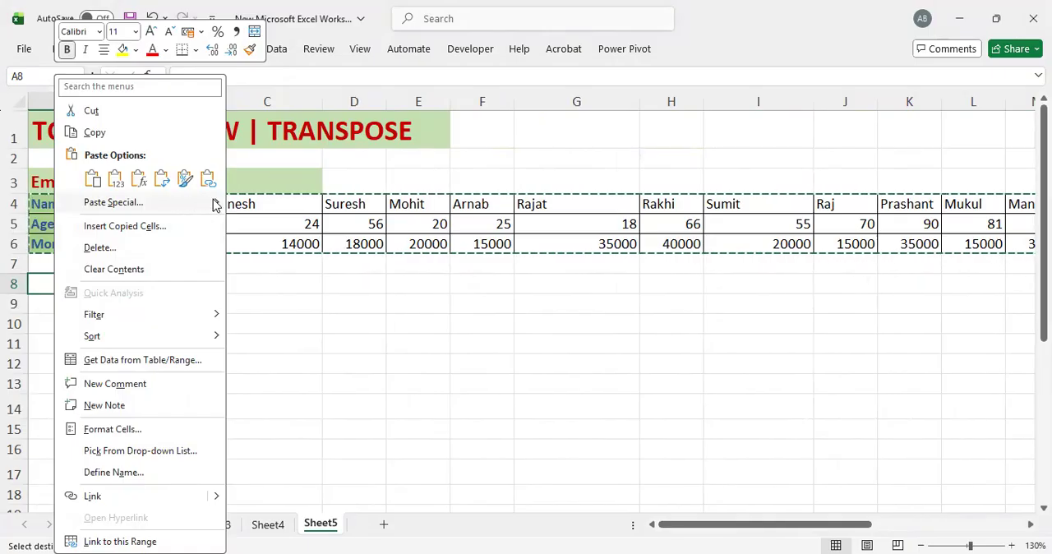
mouse_move(215, 205)
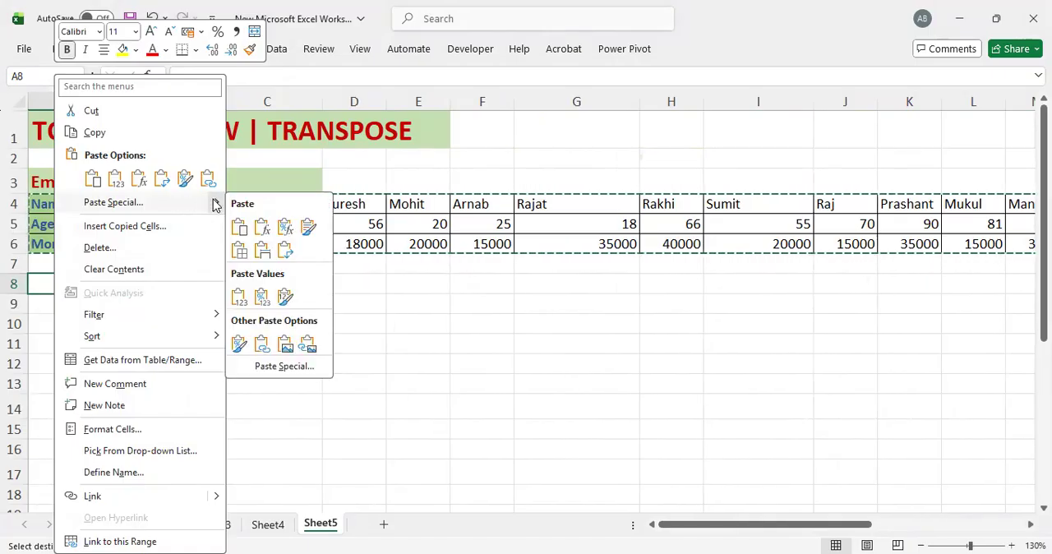
left_click(264, 368)
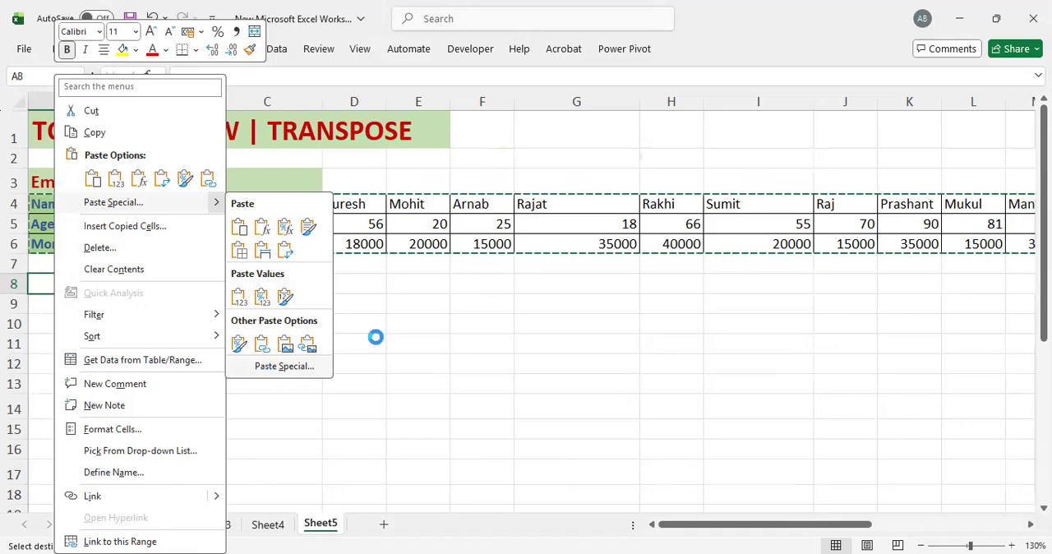
left_click(282, 486)
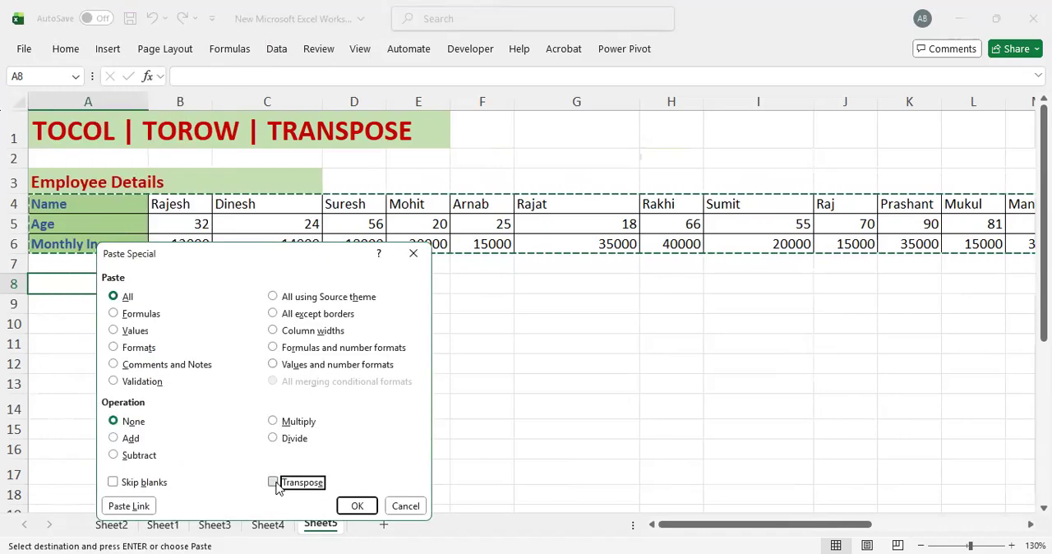
left_click(357, 506)
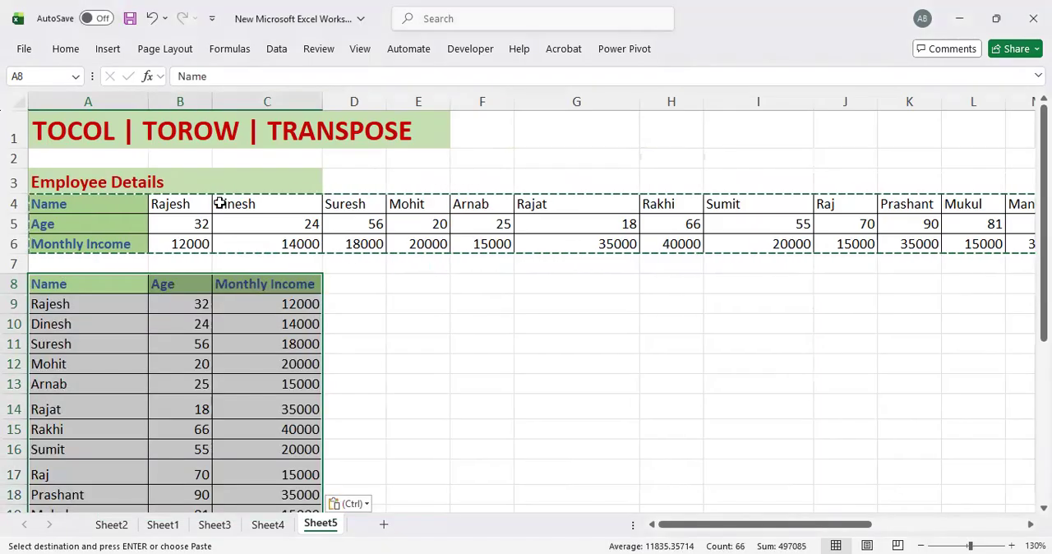
left_click(62, 285)
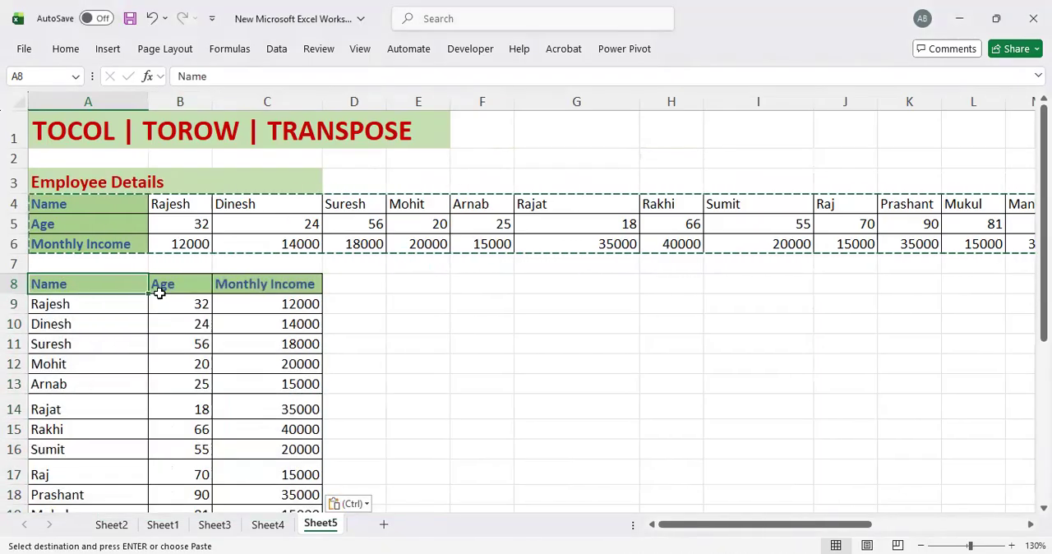
scroll(222, 315, "down", 5)
scroll(222, 315, "up", 5)
key("Escape")
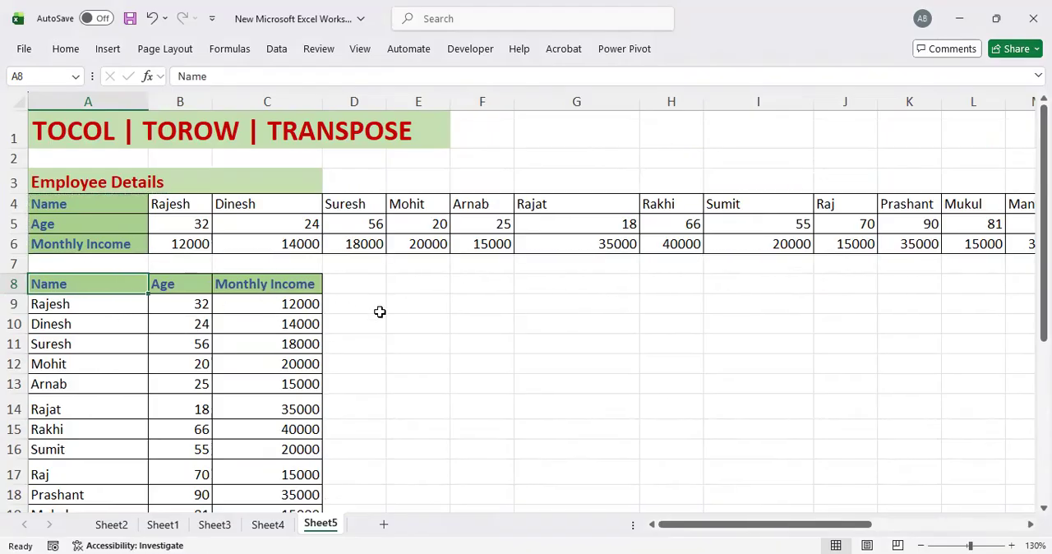
Step: Enter the formula =TOCOL(A4:V4) in cell E8 to turn the Name row into a column
left_click(426, 287)
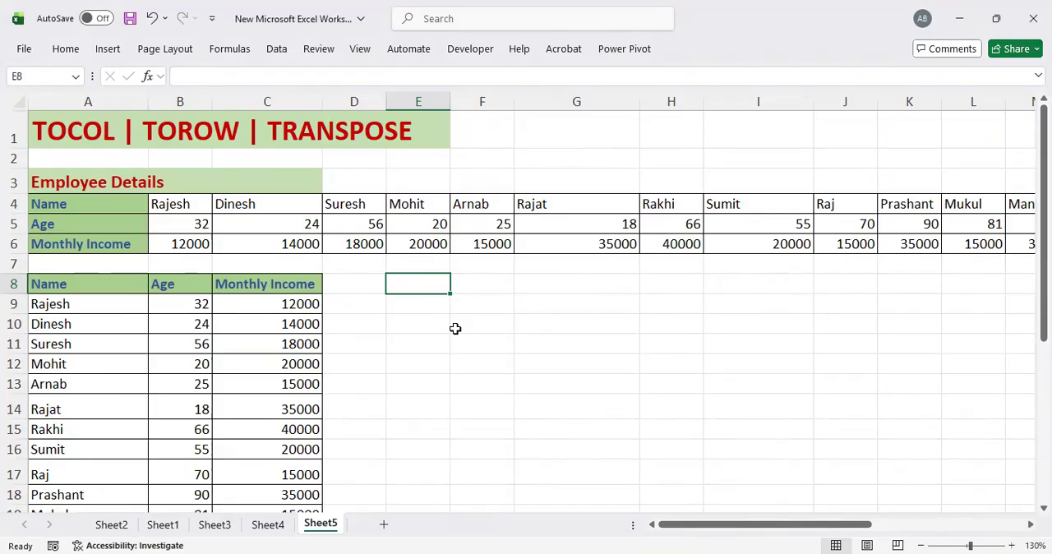
type("=t")
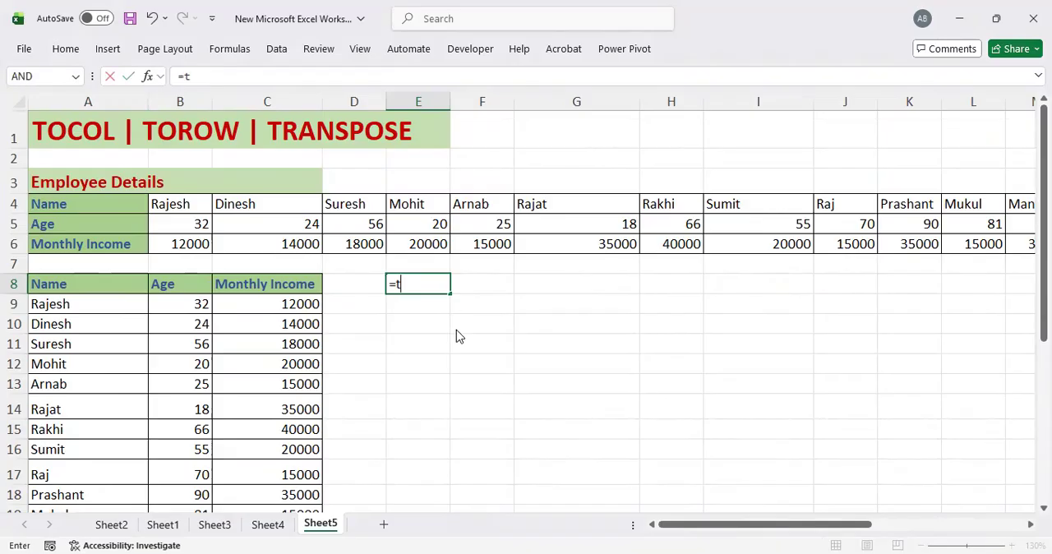
type("o")
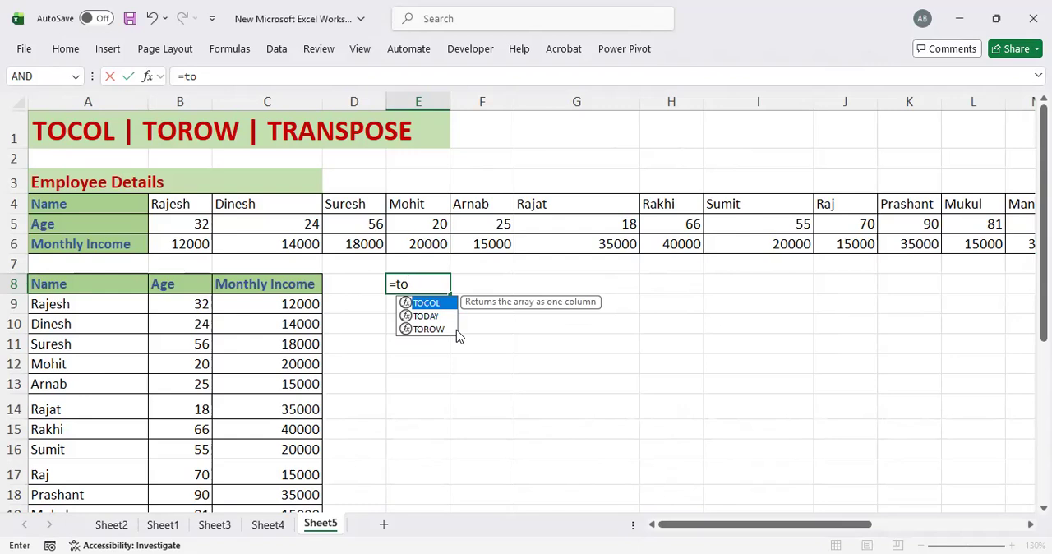
key("Tab")
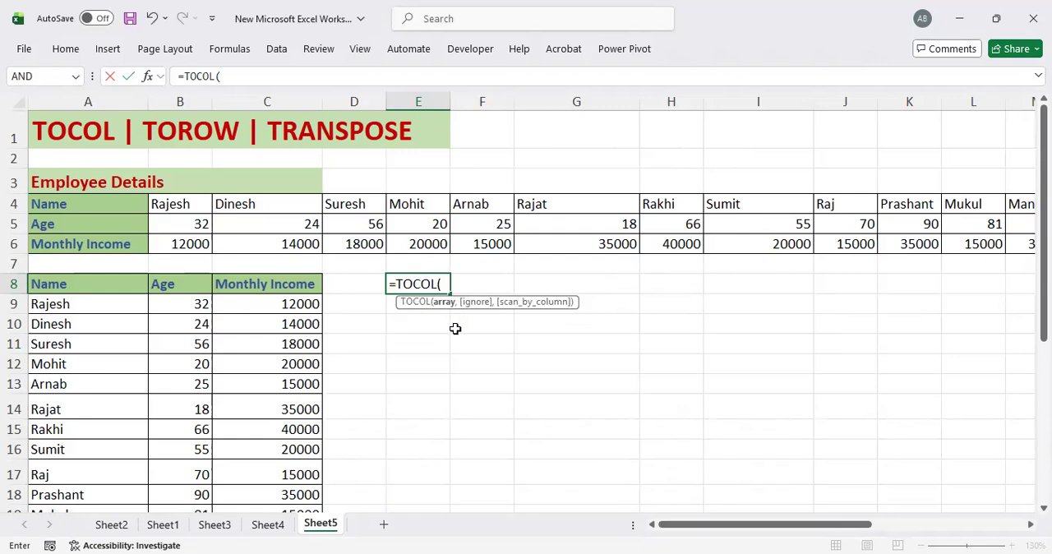
left_click(50, 203)
left_click_drag(50, 203, 1032, 204)
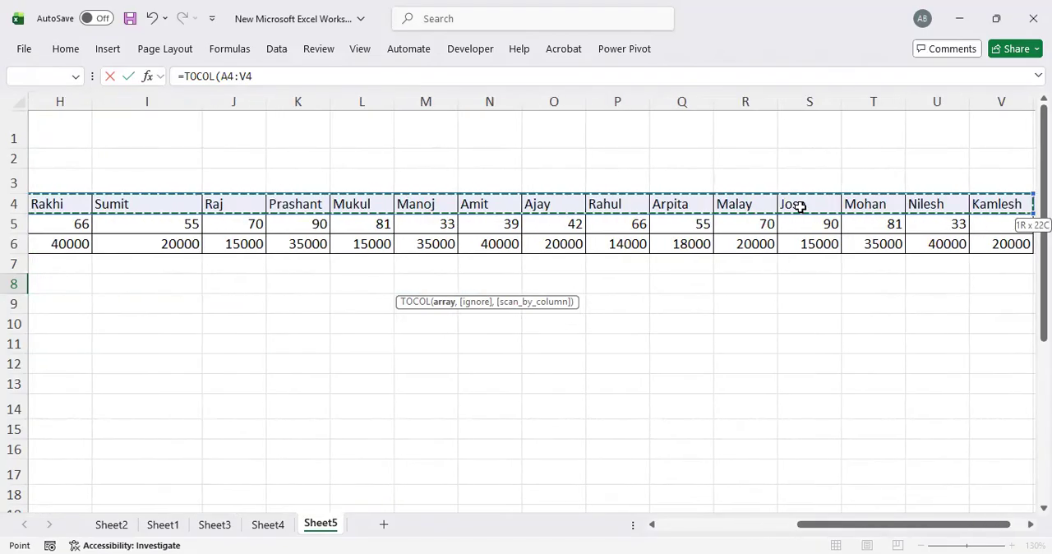
left_click_drag(897, 526, 617, 521)
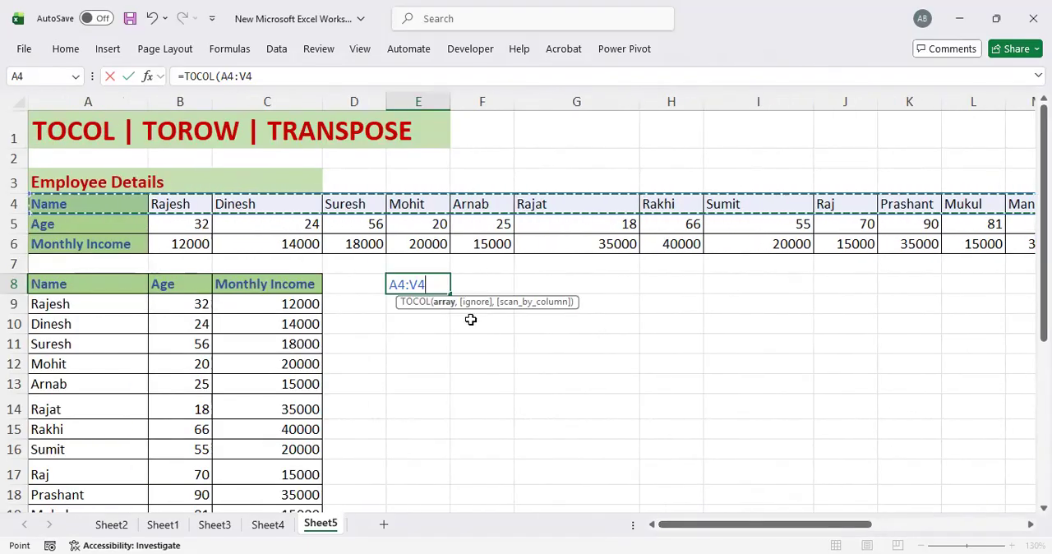
type(")")
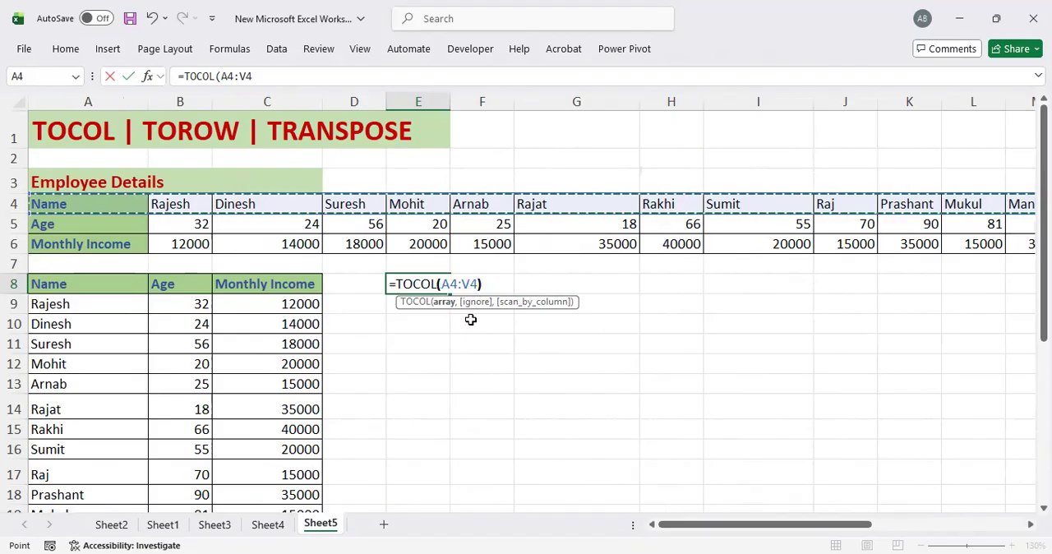
key("Return")
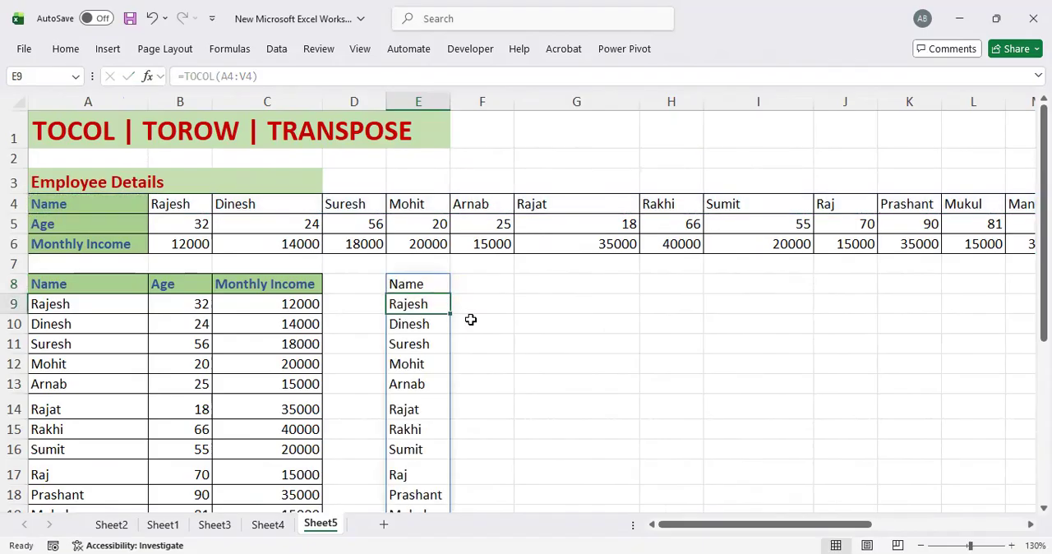
Step: Look through the name list in column E and compare it with the transposed table beside it
key("Up")
key("Down")
key("Down")
key("Down")
key("Down")
key("Down")
key("Down")
key("Down")
key("Down")
key("Down")
key("Down")
key("Down")
key("Down")
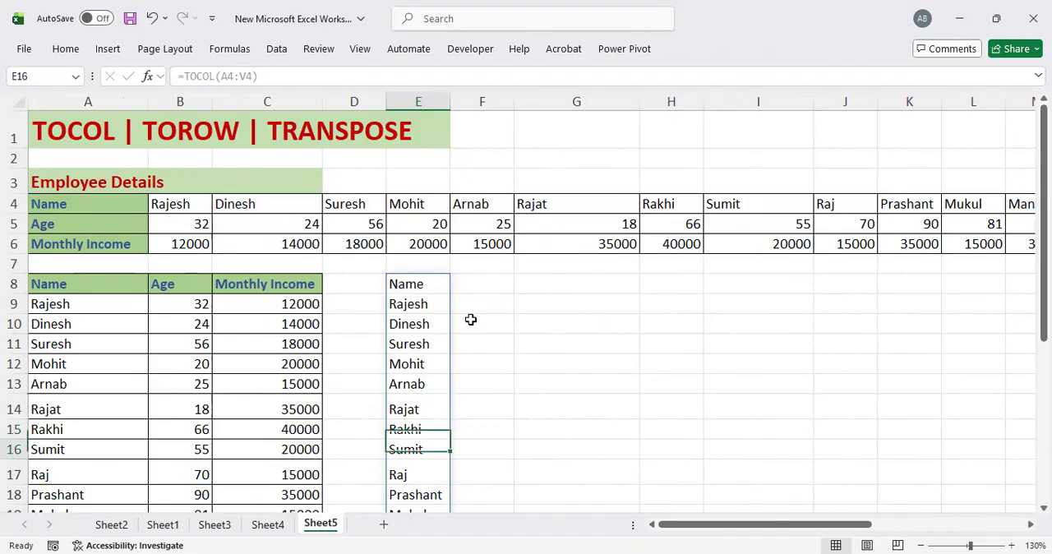
key("Down")
key("Down")
key("Down")
key("Down")
key("Down")
key("Down")
key("Down")
key("Down")
key("Down")
key("Down")
key("Down")
key("Up")
key("Up")
key("Up")
key("Up")
key("Up")
key("Up")
key("Up")
key("Up")
key("Up")
key("Up")
key("Up")
key("Up")
key("Up")
key("Up")
key("Up")
key("Up")
key("Up")
key("Up")
key("Up")
key("Up")
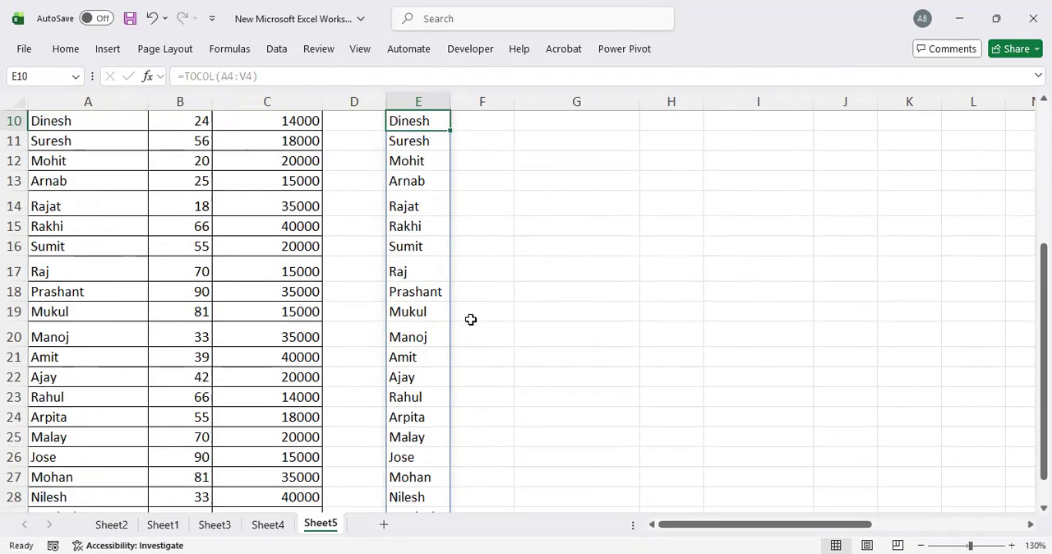
key("Down")
key("Down")
key("Down")
key("Down")
key("Up")
key("Up")
key("Up")
key("Up")
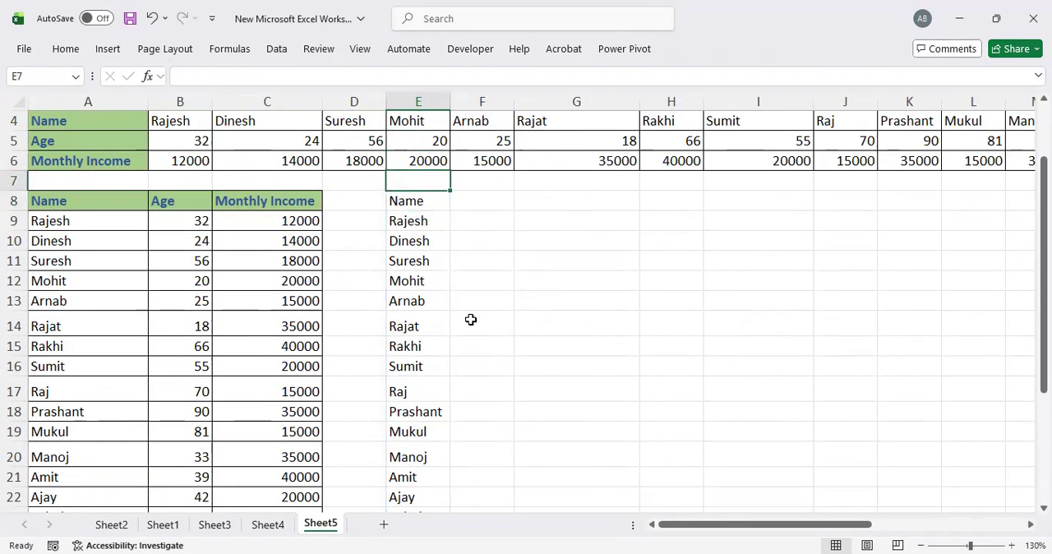
key("Up")
key("Up")
key("Down")
key("Down")
key("Down")
key("Down")
key("Down")
key("Down")
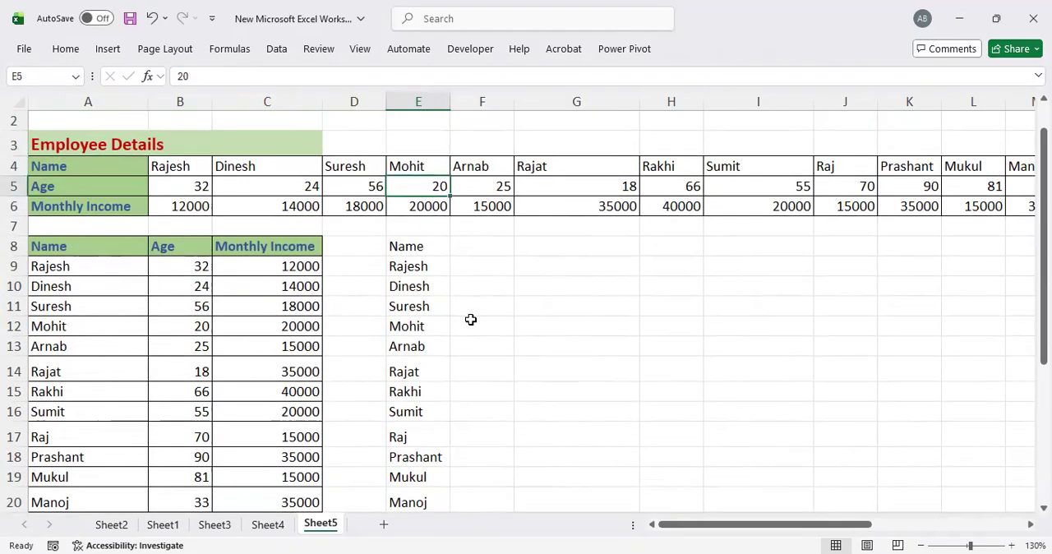
Step: Enter the formula =TOCOL(A5:V5) in cell F8 to turn the Age row into a column
key("Right")
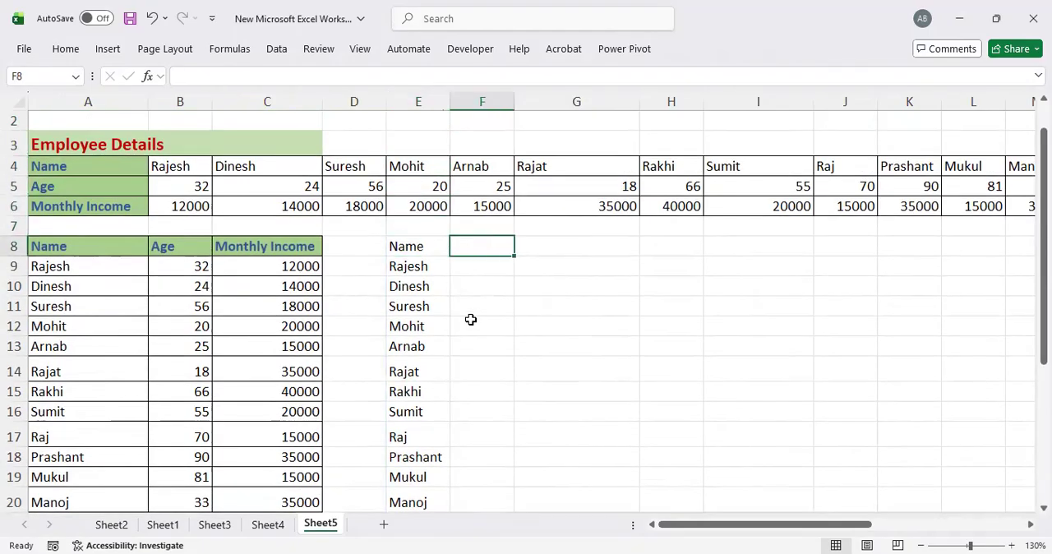
type("=")
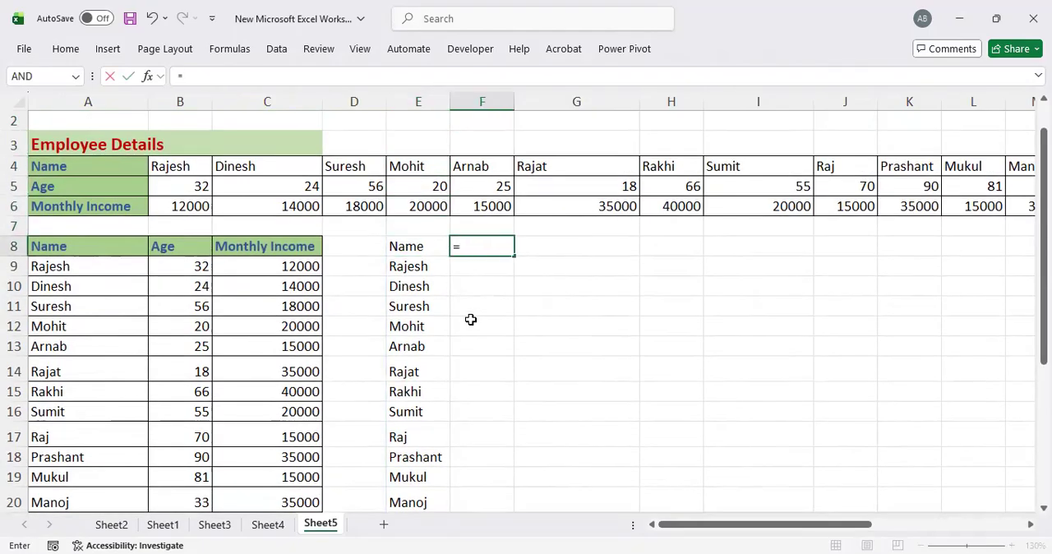
type("TOCOL(")
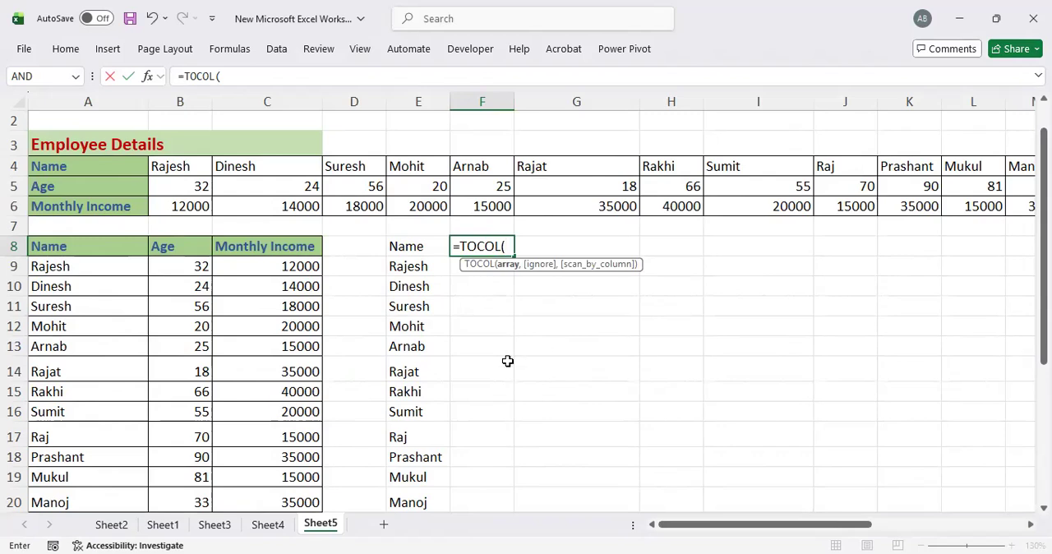
left_click_drag(72, 186, 181, 186)
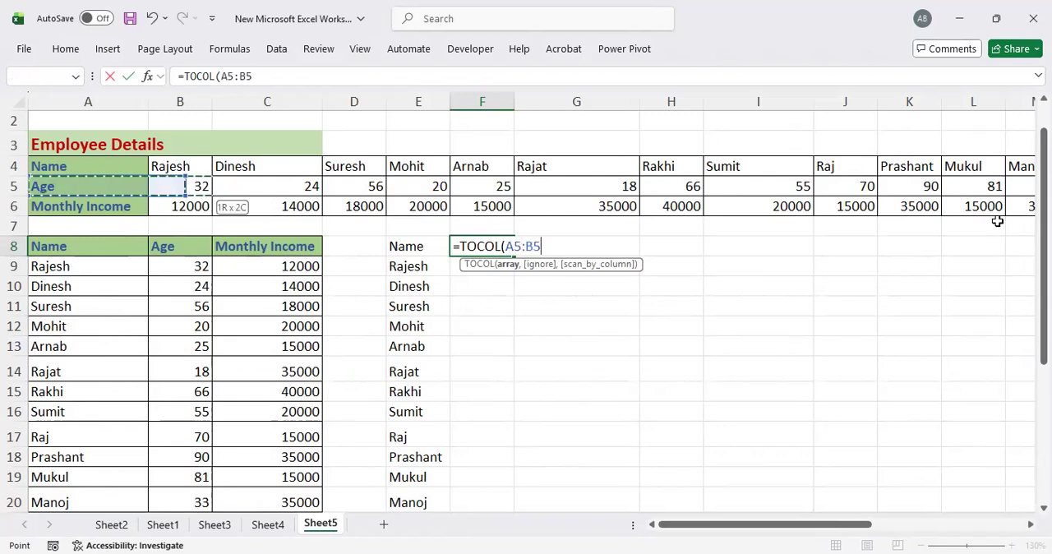
left_click_drag(1023, 191, 953, 194)
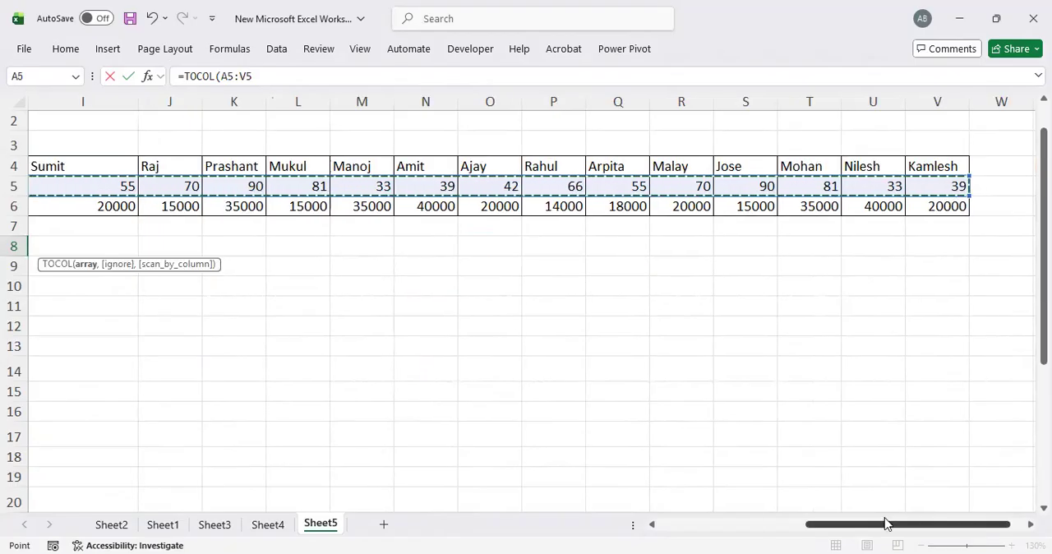
left_click_drag(883, 532, 662, 536)
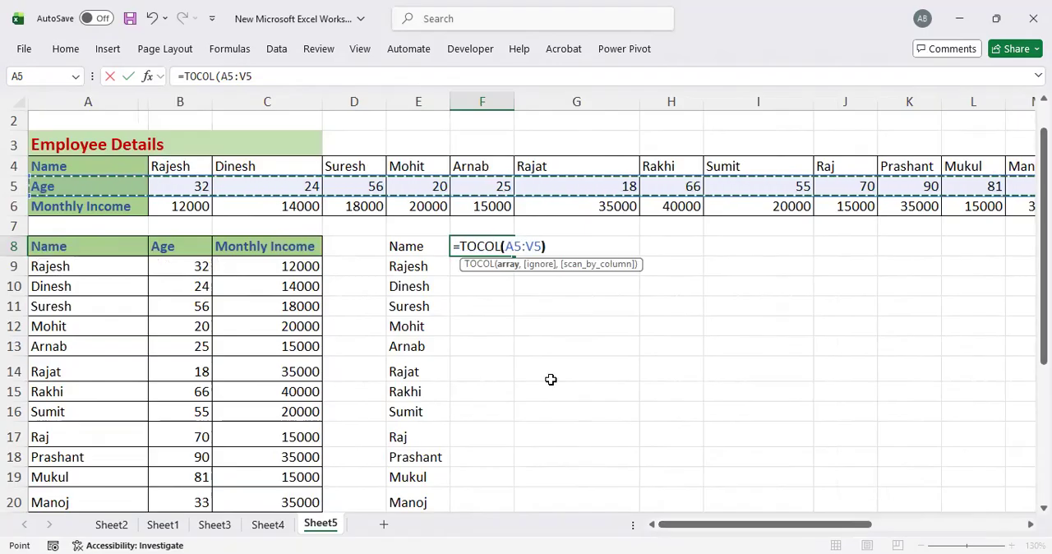
key("ctrl+Return")
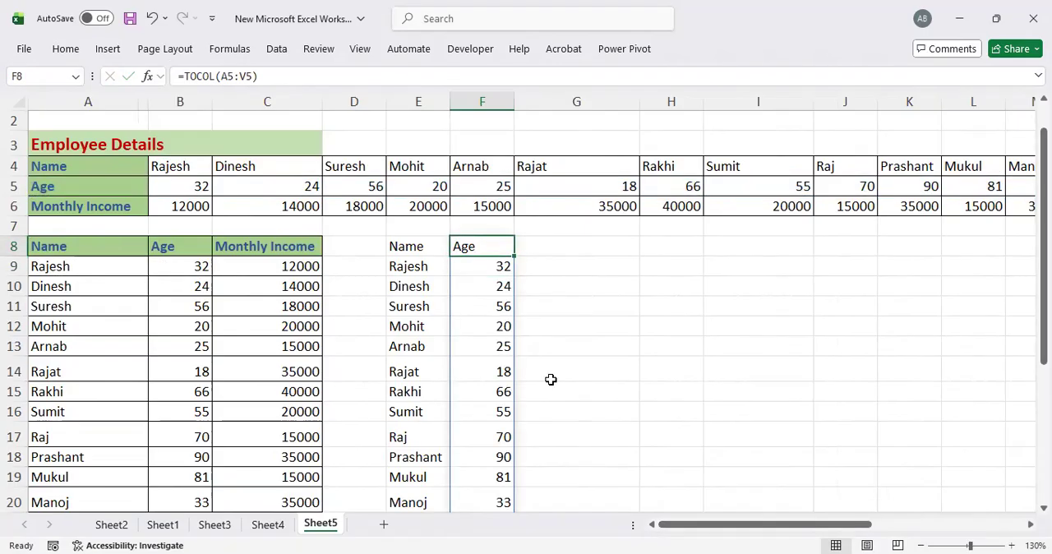
Step: Enter the formula =TOCOL(A6:V6) in cell G8 to turn the Monthly Income row into a column
key("Right")
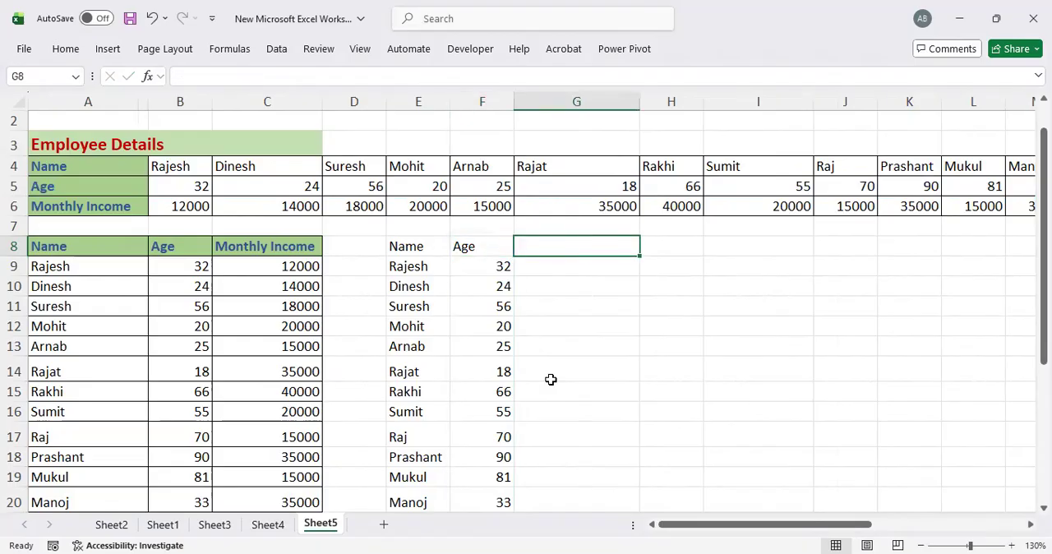
type("=")
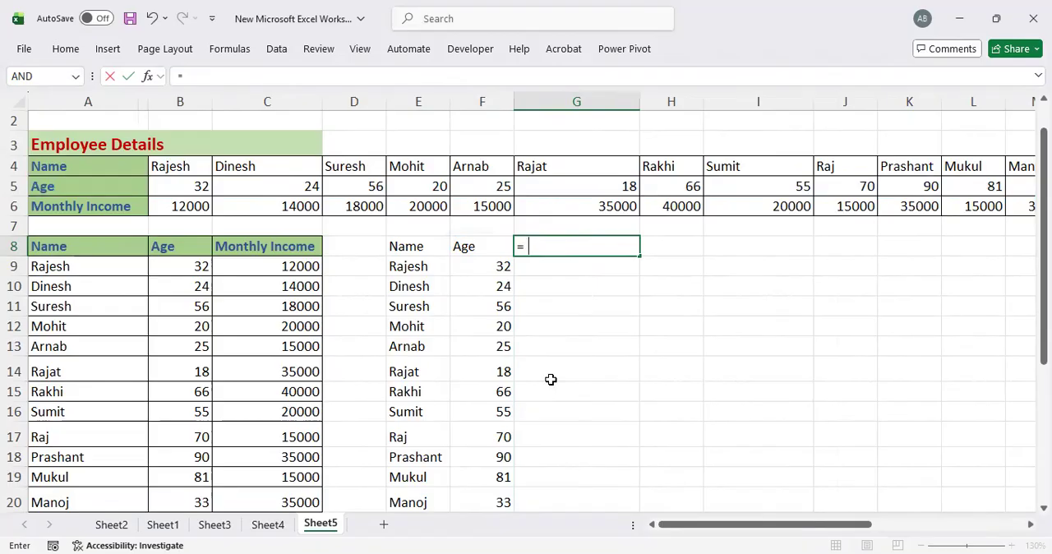
type("TOCOL(")
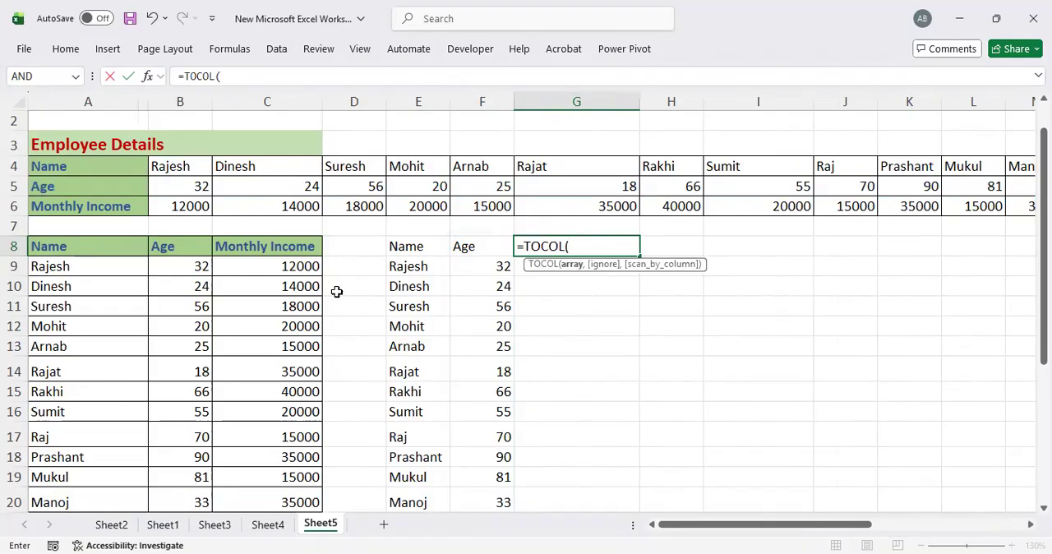
left_click_drag(101, 210, 202, 207)
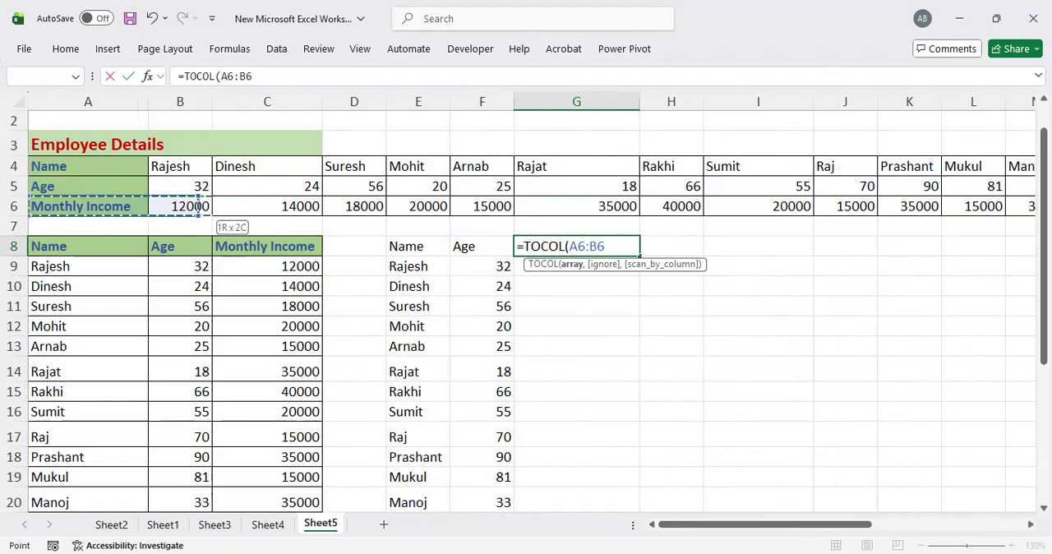
key("ctrl+shift+Right")
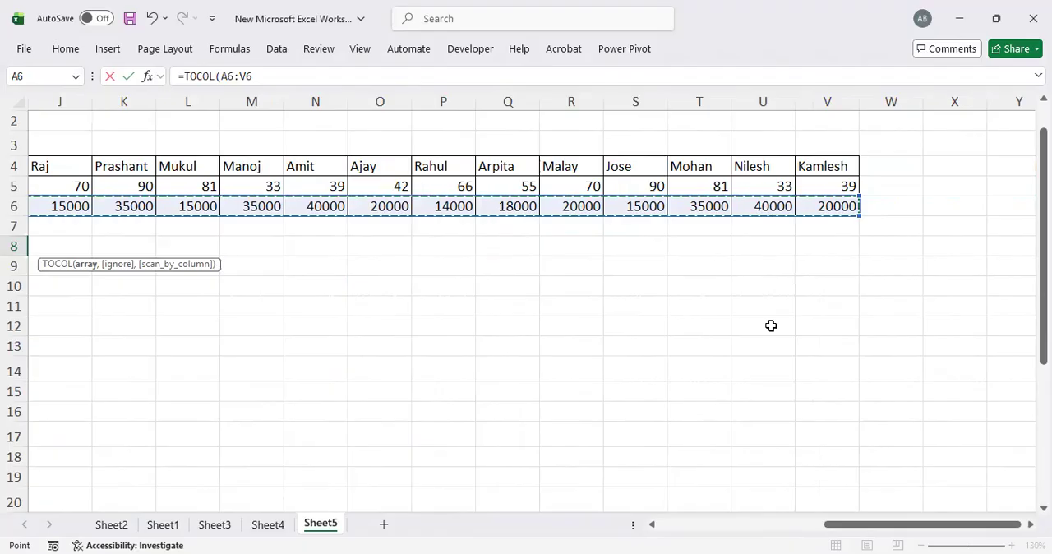
key("Escape")
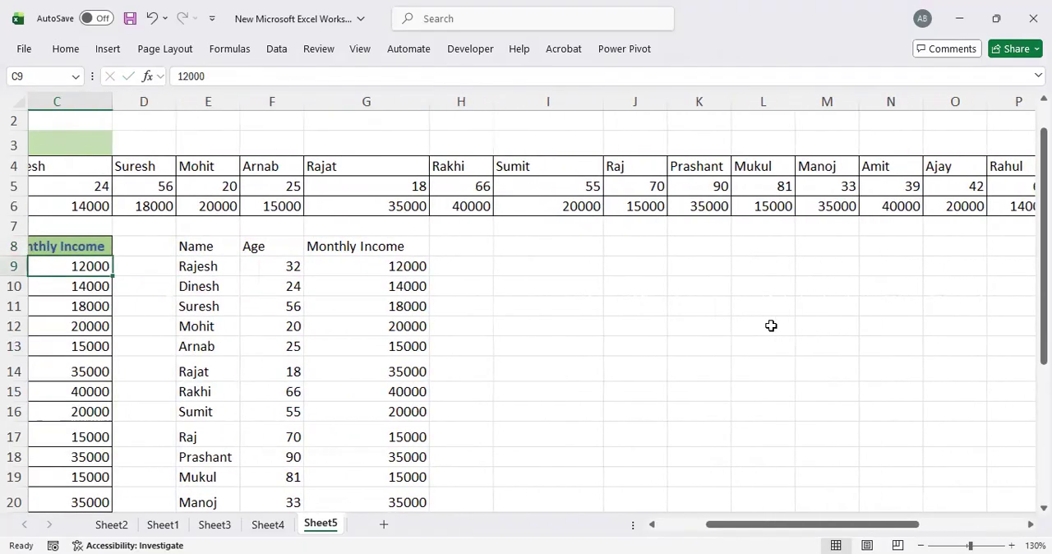
key("Left")
Step: Review the TOCOL formulas in E8, F8 and G8 and the Name, Age and Monthly Income columns they produce
key("Left")
key("Right")
key("Right")
key("Right")
key("Right")
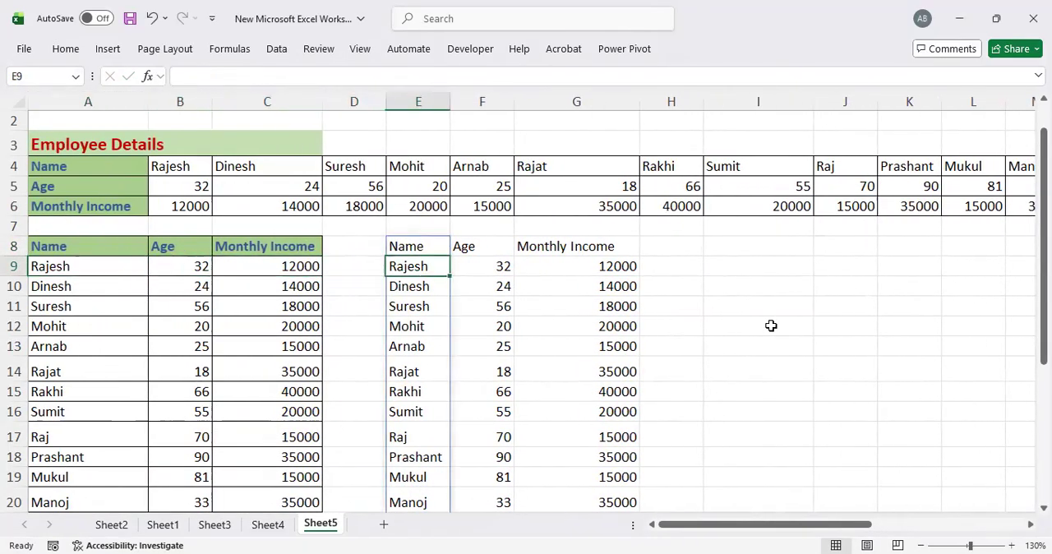
key("Up")
key("Right")
key("Right")
key("Left")
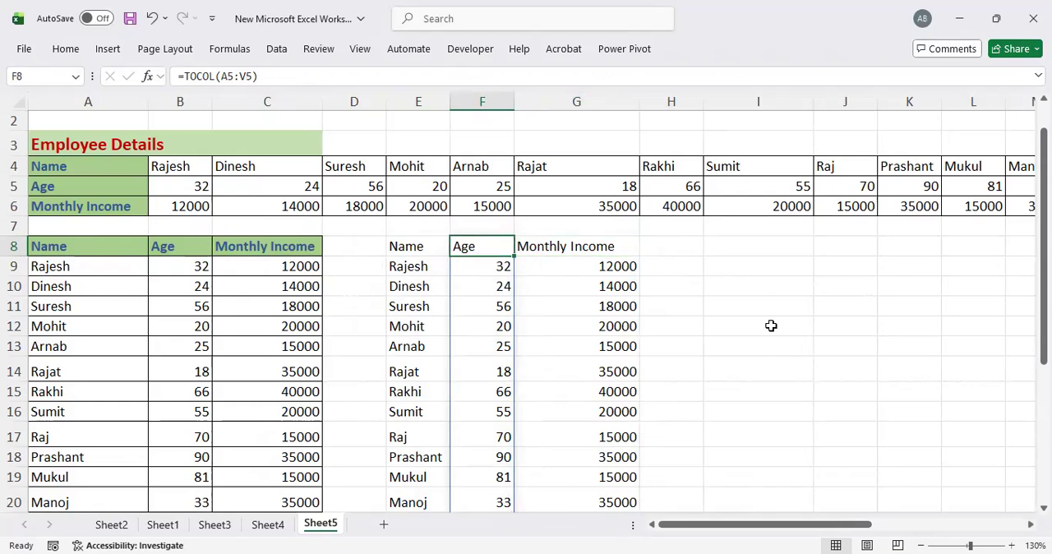
key("Left")
key("Down")
key("Down")
key("Down")
key("Down")
key("Down")
key("Down")
key("Down")
key("Down")
key("Up")
key("Up")
key("Up")
key("Up")
key("Up")
key("Up")
key("Up")
key("Up")
key("Right")
key("Left")
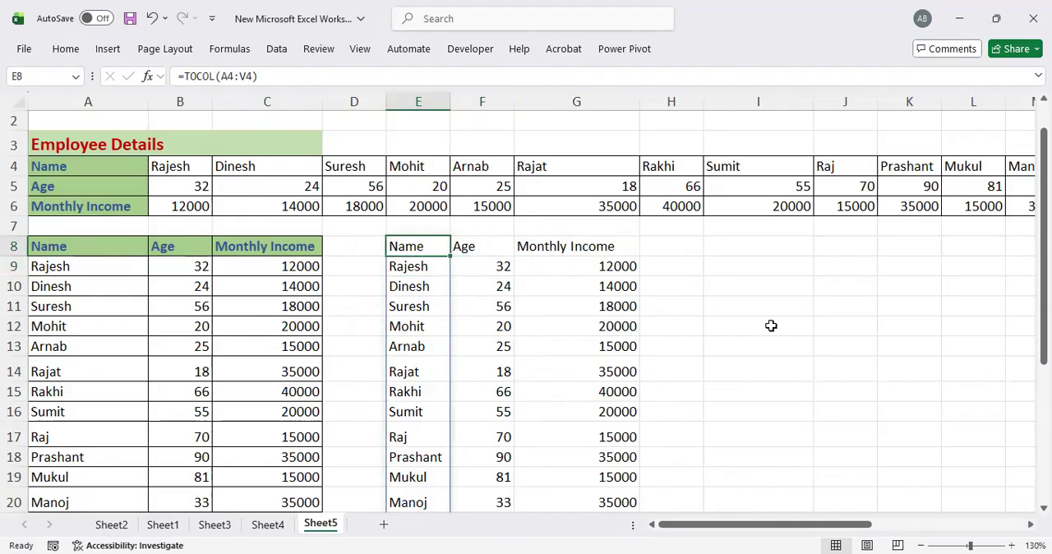
key("Right")
key("Right")
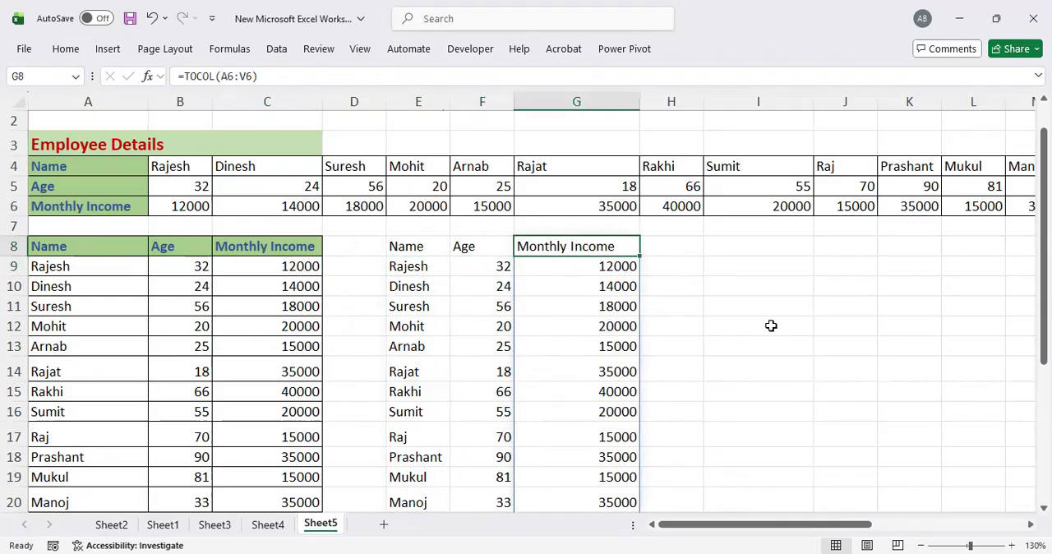
Step: Compare the pasted transposed table starting in A8 with the TOCOL columns starting in E8, down through their rows
key("Left")
key("Left")
key("Left")
key("Left")
key("Left")
key("Left")
key("Down")
key("Down")
key("Down")
key("Down")
key("Down")
key("Up")
key("Up")
key("Up")
key("Up")
key("Up")
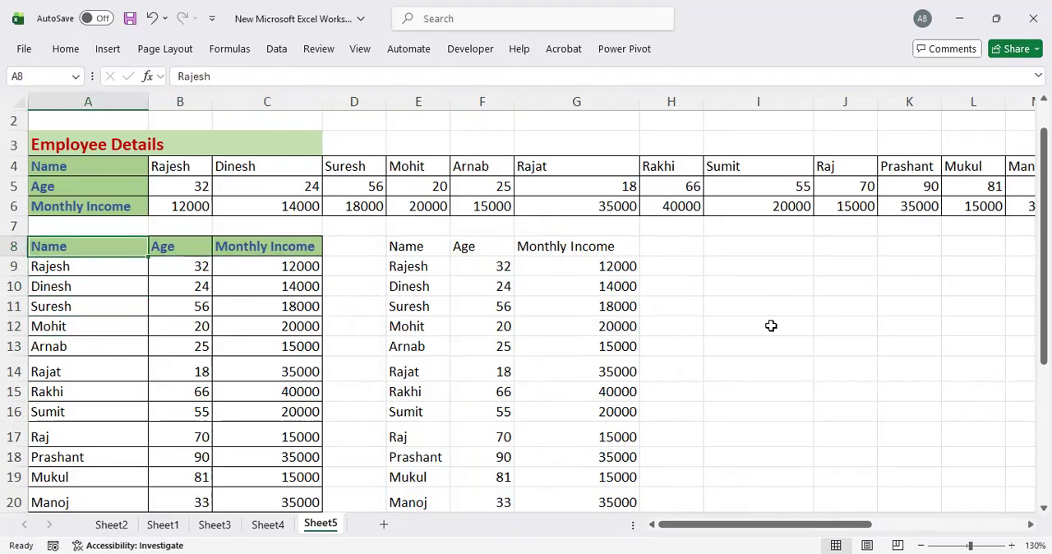
key("Right")
key("Right")
key("Right")
key("Right")
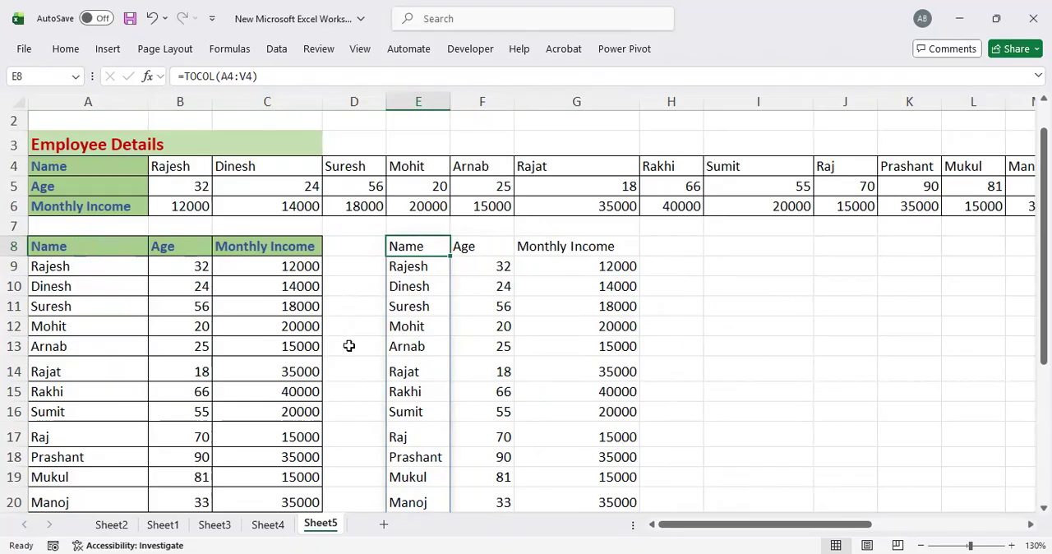
scroll(397, 337, "down", 2)
scroll(397, 337, "down", 2)
scroll(403, 312, "up", 5)
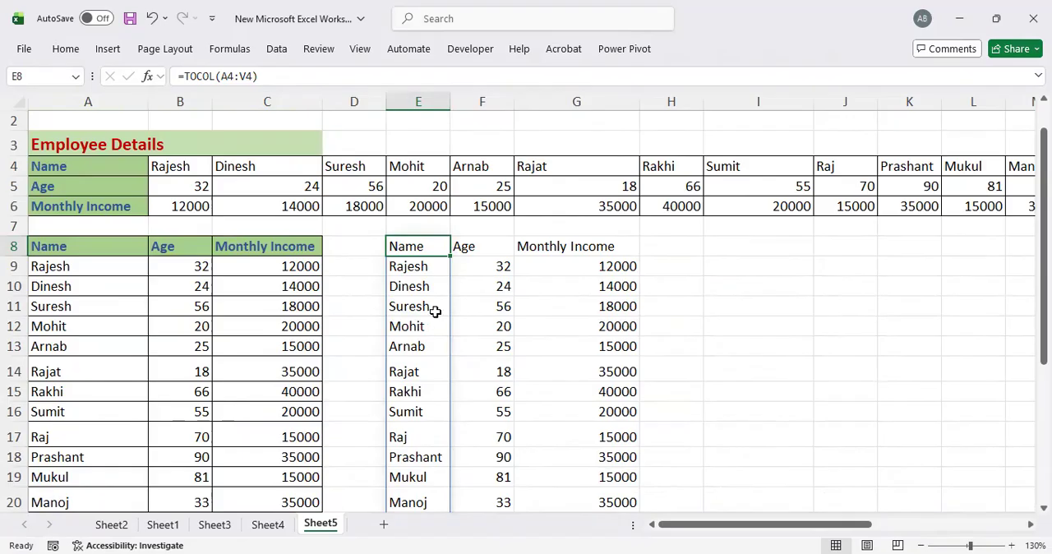
Step: Compare the original horizontal table in rows 4 to 6 with the TOCOL formula cells E8:G8
left_click(467, 246)
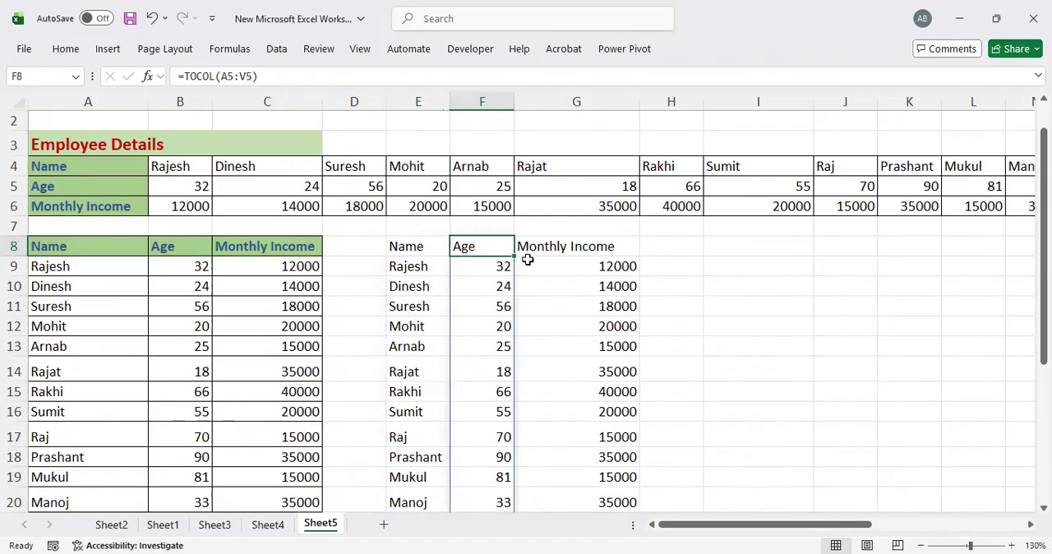
left_click(408, 248)
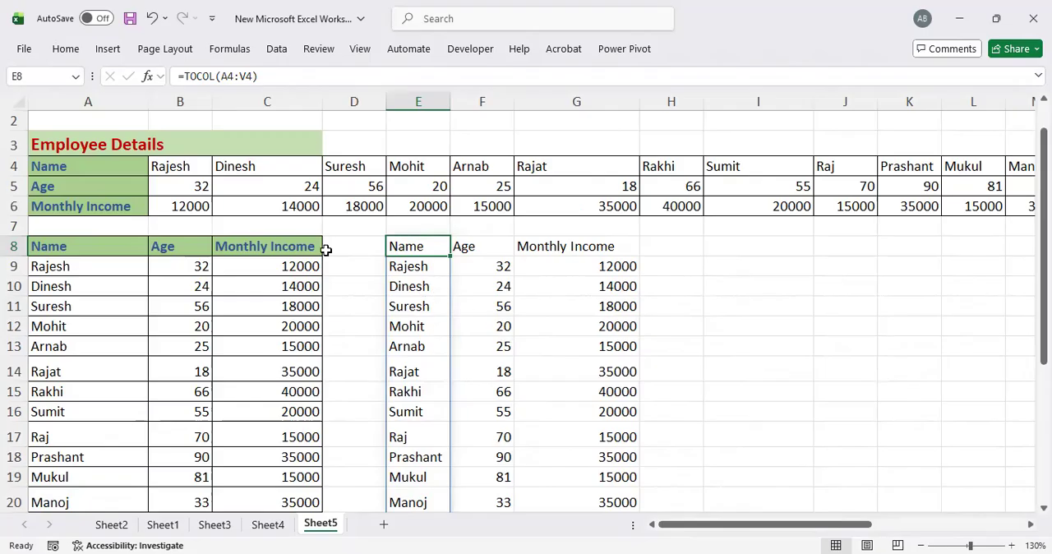
left_click_drag(47, 166, 970, 215)
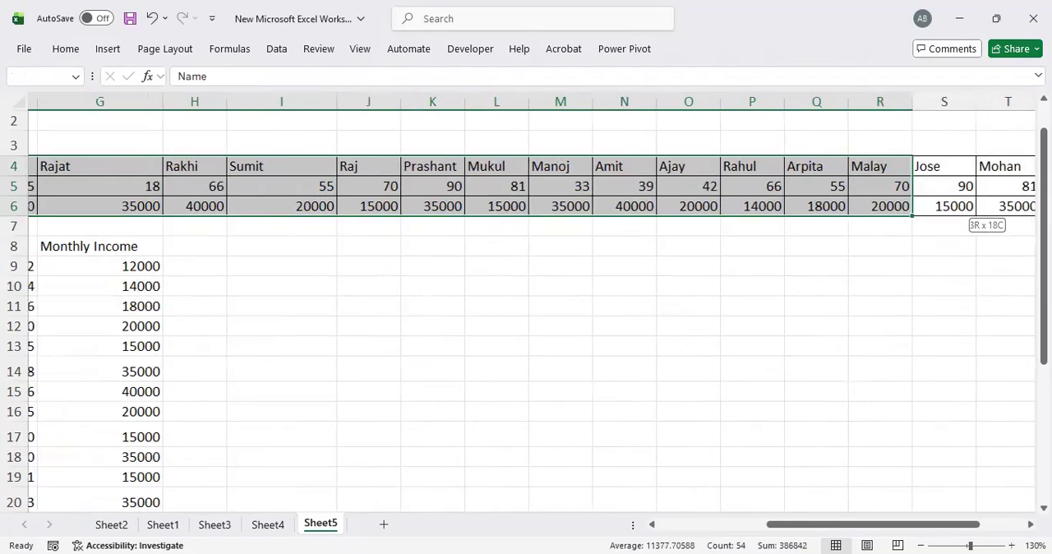
left_click_drag(6, 217, 49, 185)
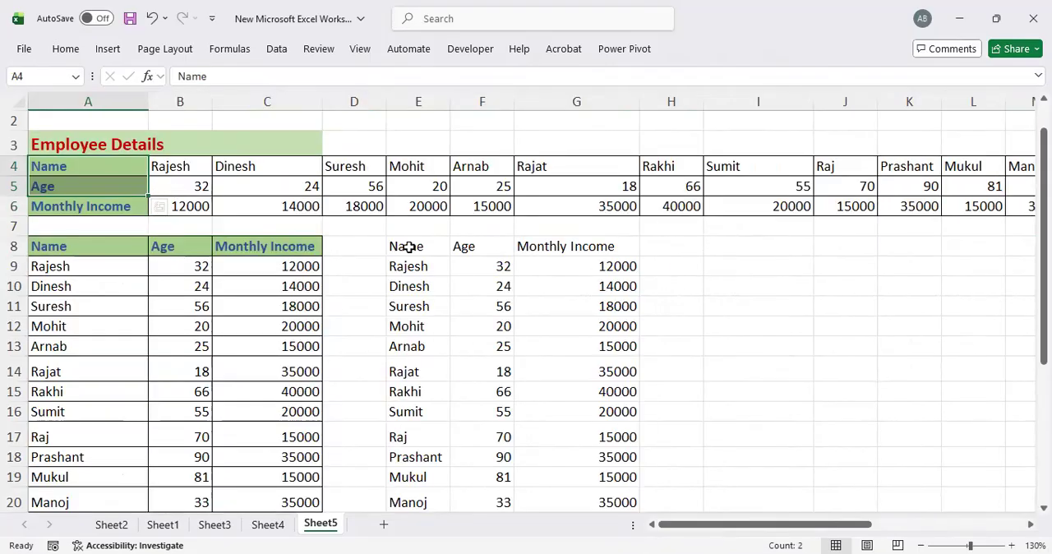
left_click_drag(409, 248, 605, 247)
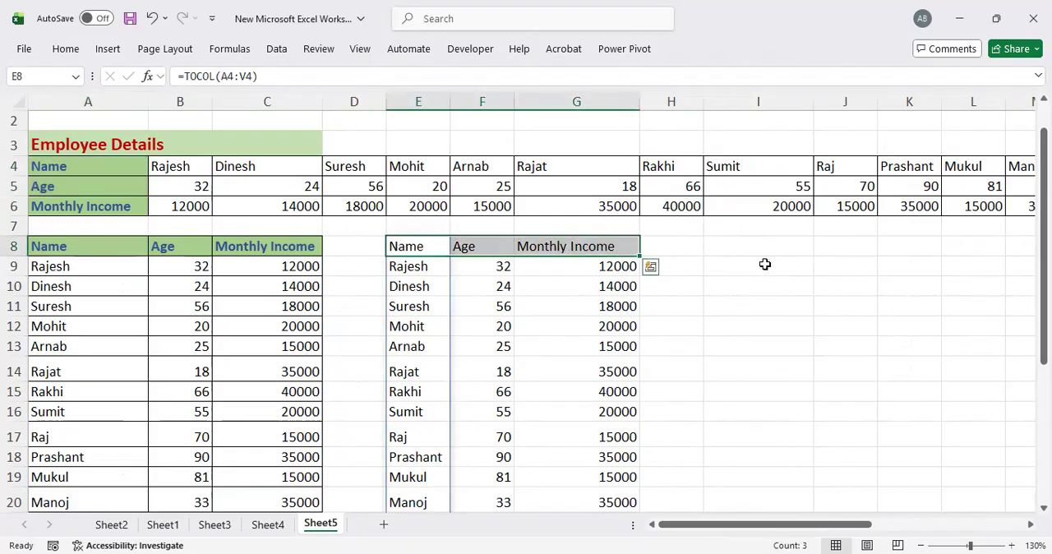
Step: Enter the formula =TOROW(E8#) in cell I8 to turn the Name column back into a row
left_click(738, 248)
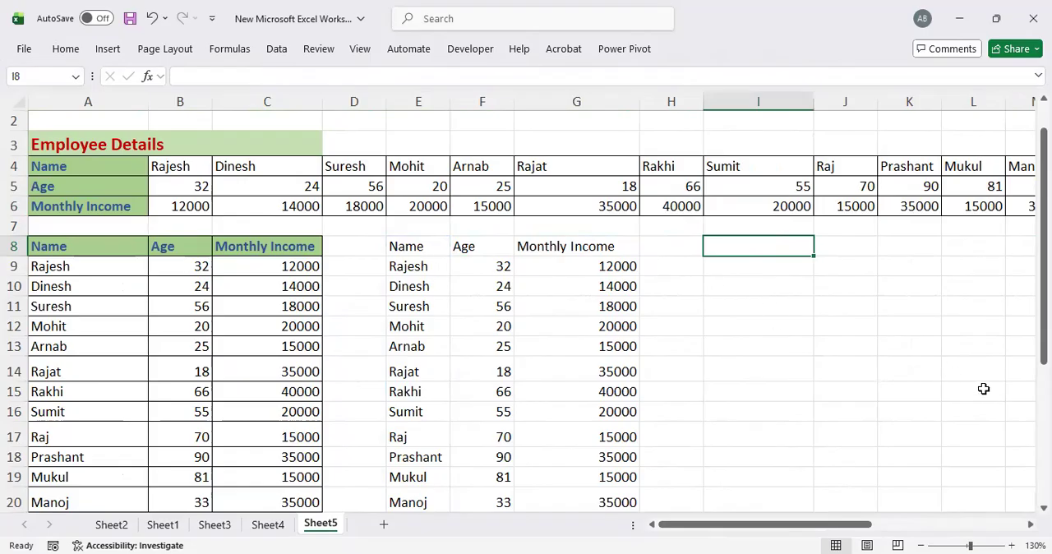
type("=tor")
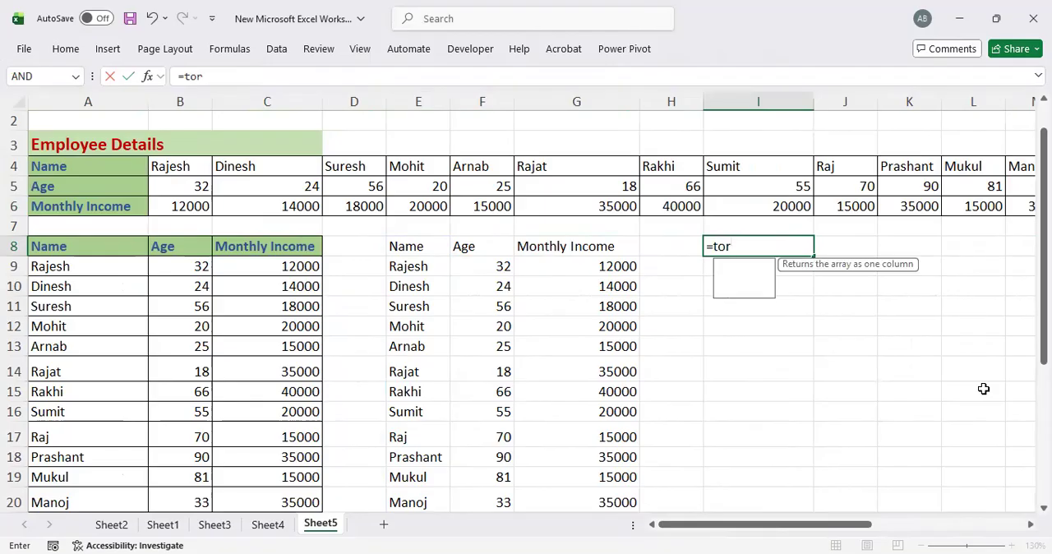
type("ow")
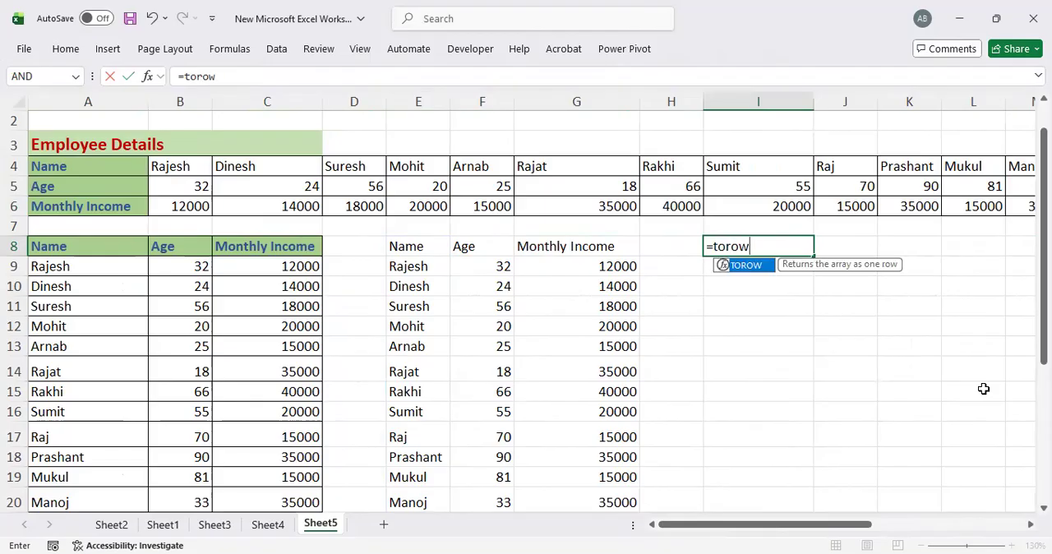
type("(")
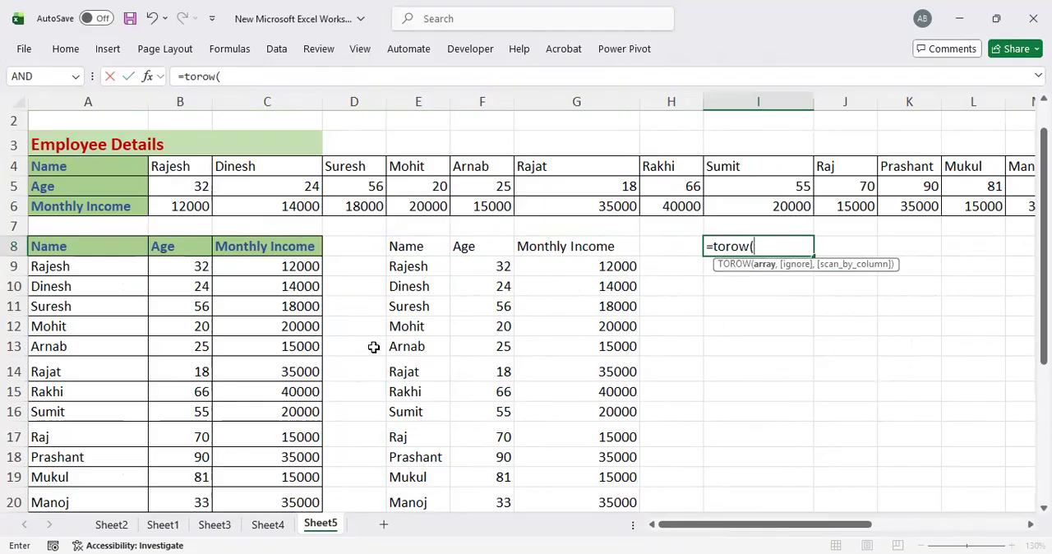
left_click(403, 247)
left_click_drag(404, 247, 415, 470)
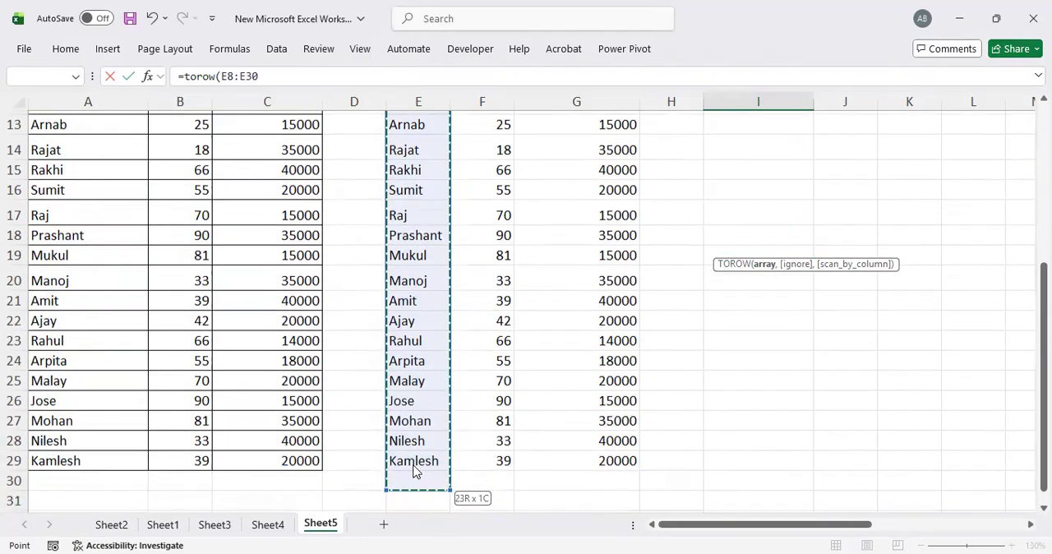
key("shift+Up")
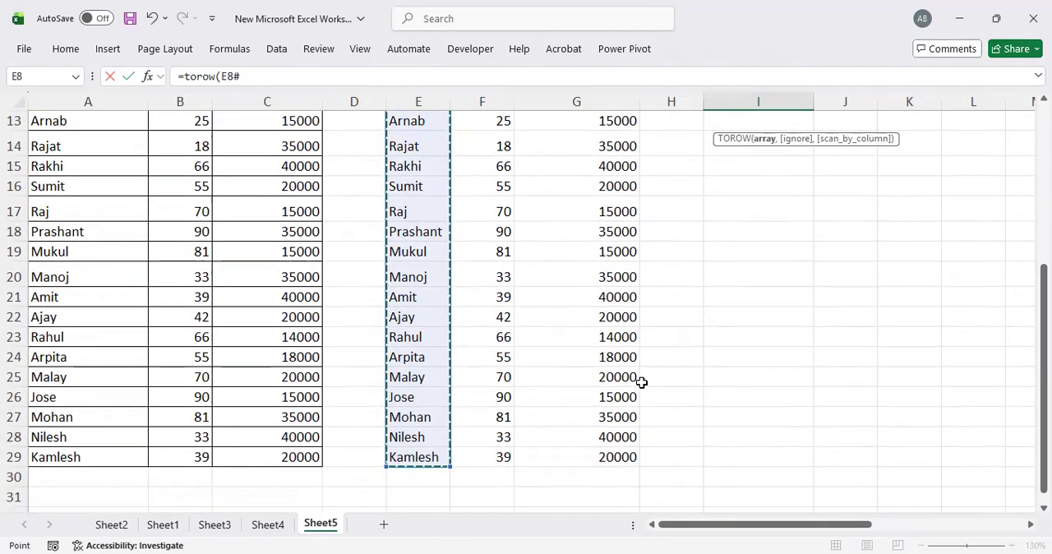
key("Return")
Step: Look along the name row starting in I8 and compare it with the original horizontal table above
key("Up")
key("Up")
key("Up")
key("Up")
key("Up")
key("Up")
key("Up")
key("Up")
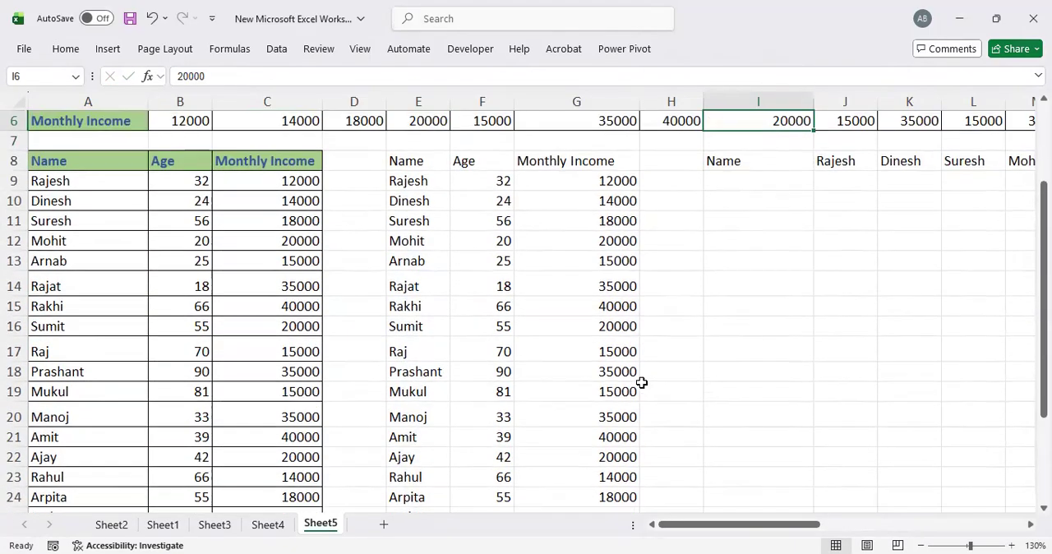
key("Down")
key("Down")
key("Down")
key("Down")
key("Down")
key("Down")
key("Down")
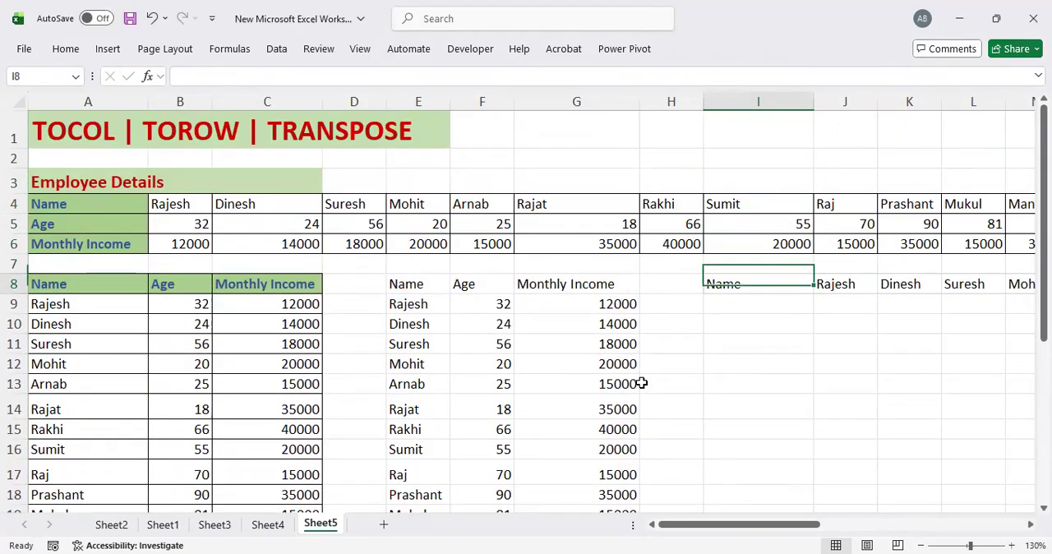
key("Right")
key("Right")
key("Right")
key("Right")
key("Right")
key("Right")
key("Right")
key("Right")
key("Right")
key("Right")
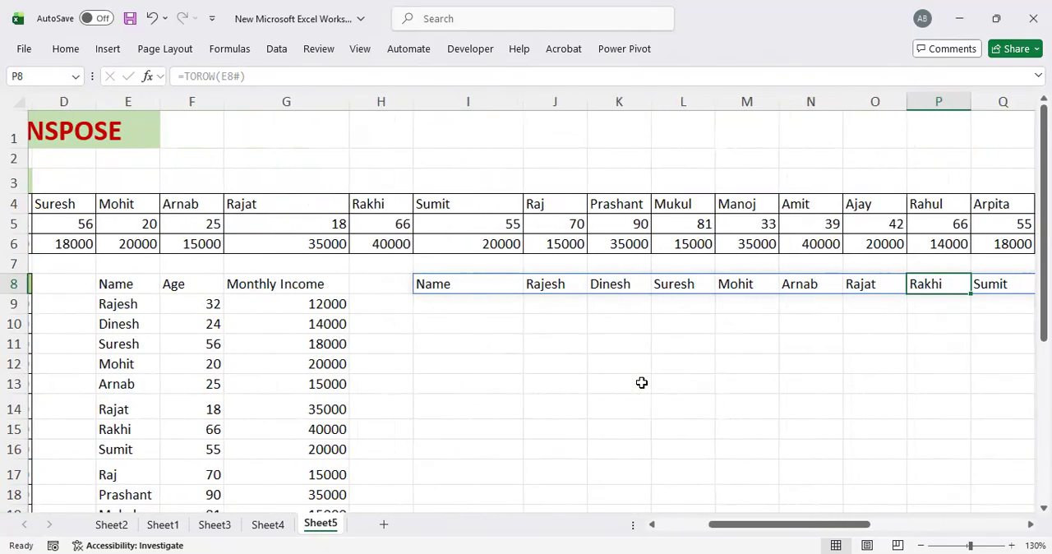
key("Right")
key("Right")
key("Left")
key("Left")
key("Left")
key("Left")
key("Left")
key("Left")
key("Left")
key("Left")
key("Left")
key("Left")
key("Left")
key("Left")
key("Left")
key("Left")
key("Left")
key("Left")
key("Left")
key("Left")
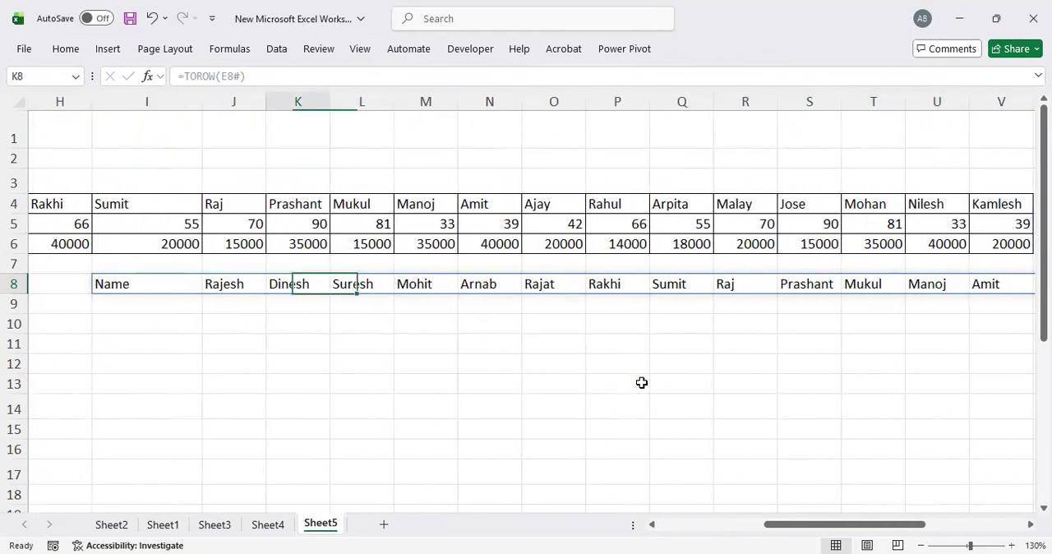
key("Right")
key("Right")
key("Right")
key("Right")
key("Right")
key("Right")
Step: Enter the formula =TOROW(F8#) in cell I9 to turn the Age column back into a row
key("Down")
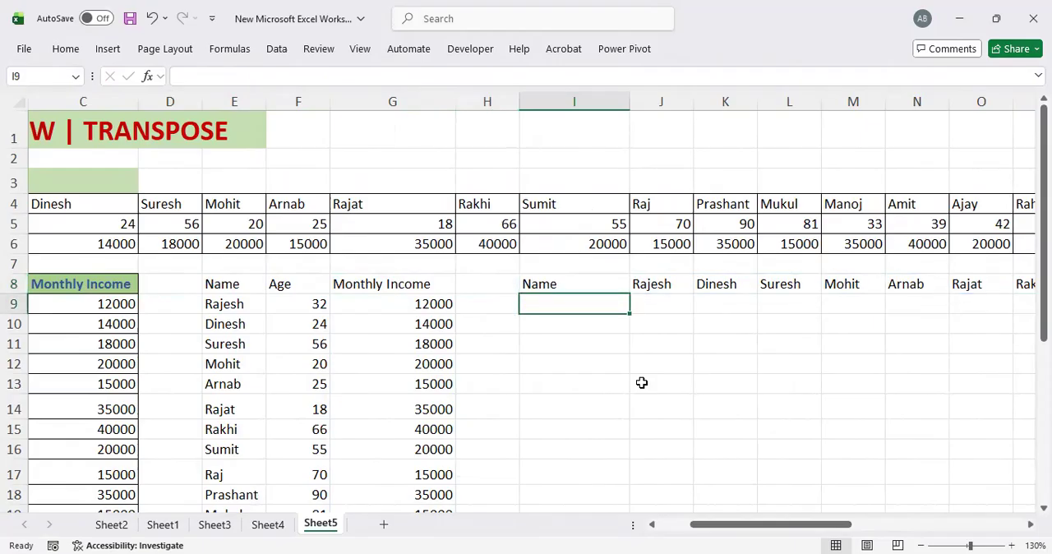
type("=t")
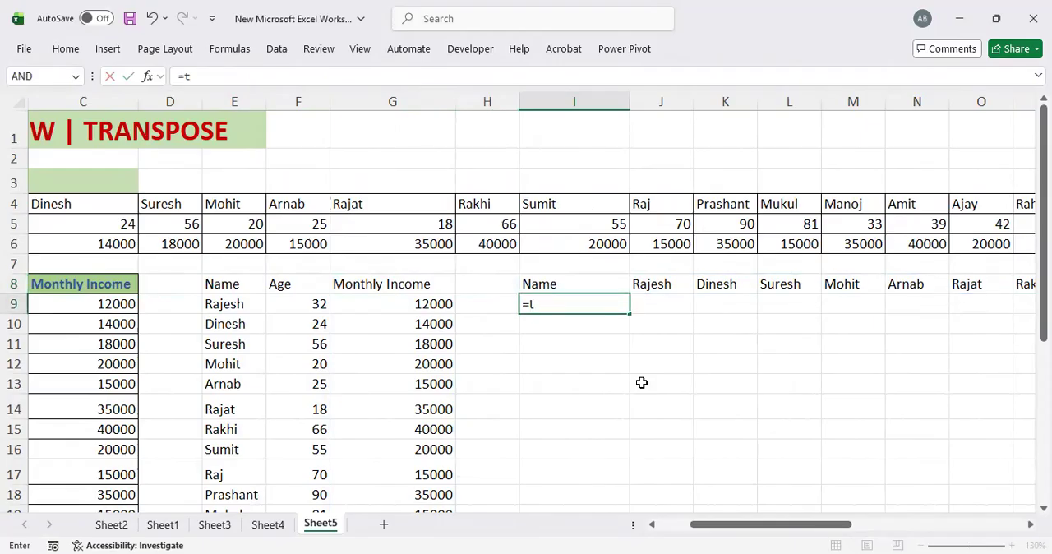
type("oro")
key("Tab")
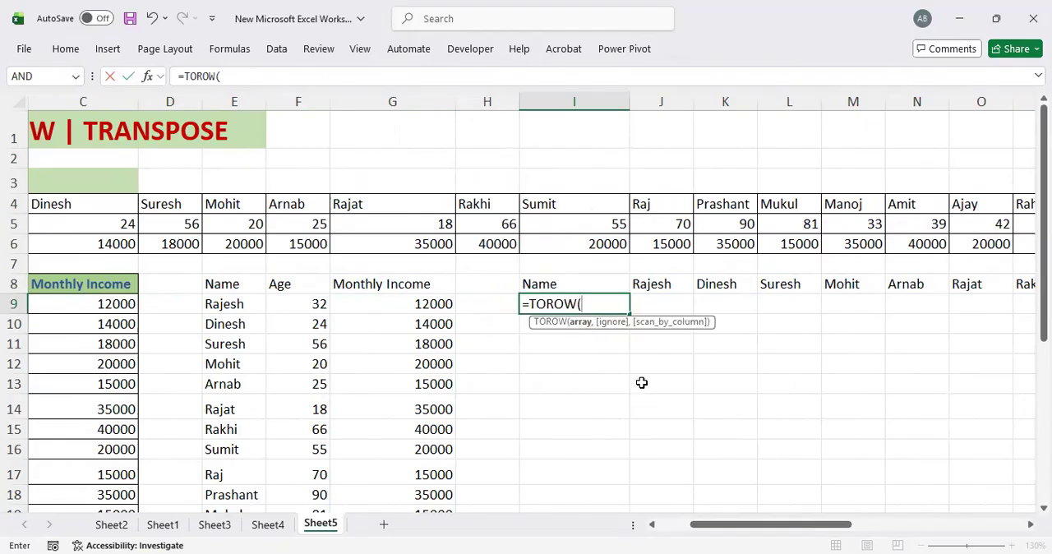
left_click(309, 287)
left_click_drag(309, 288, 331, 533)
left_click_drag(330, 461, 328, 452)
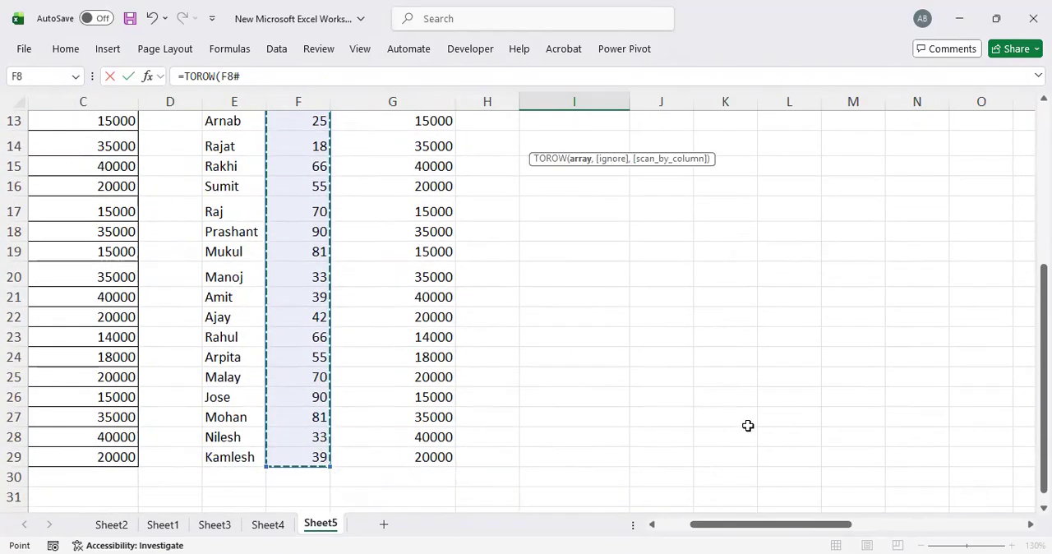
key("Return")
scroll(748, 426, "up", 3)
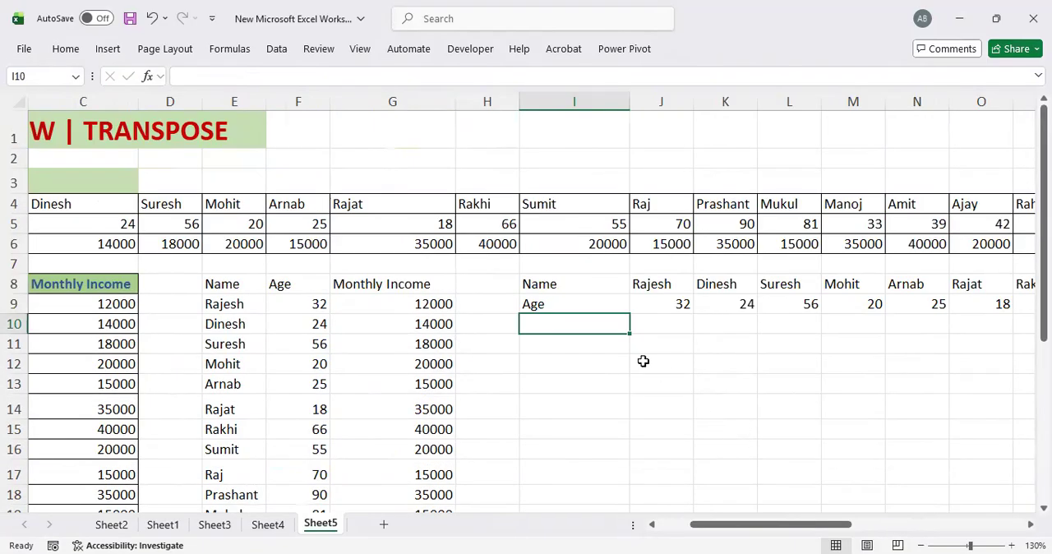
Step: Enter the formula =TOROW(G8#) in cell I10 to turn the Monthly Income column back into a row
type("=")
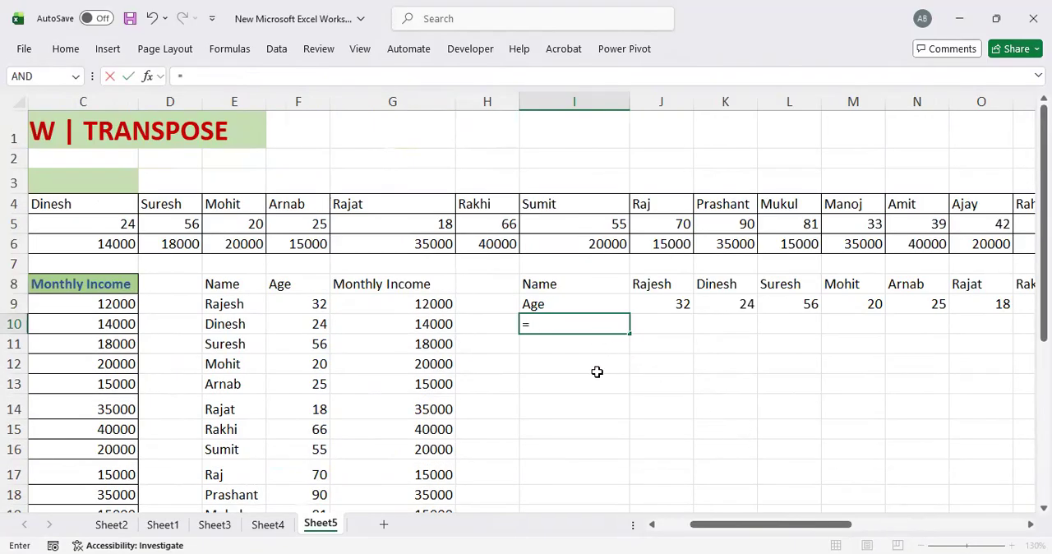
type("tor")
key("Tab")
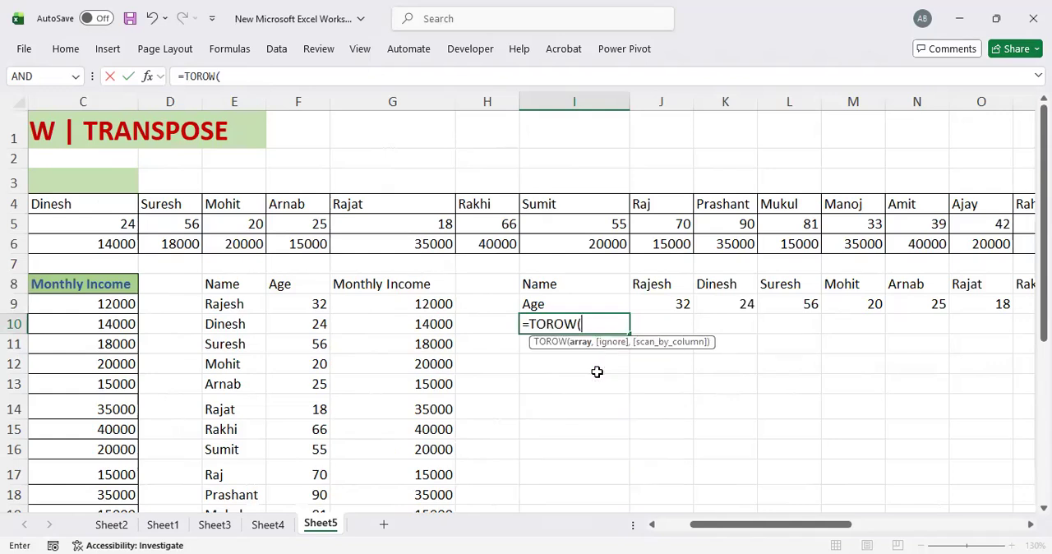
left_click(406, 283)
left_click_drag(406, 284, 448, 487)
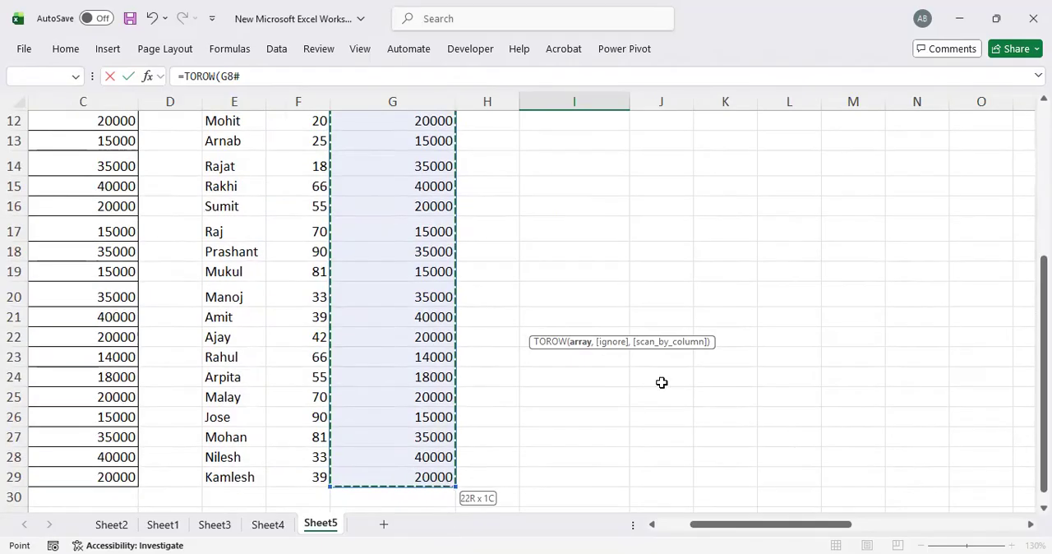
scroll(676, 402, "up", 4)
type(")")
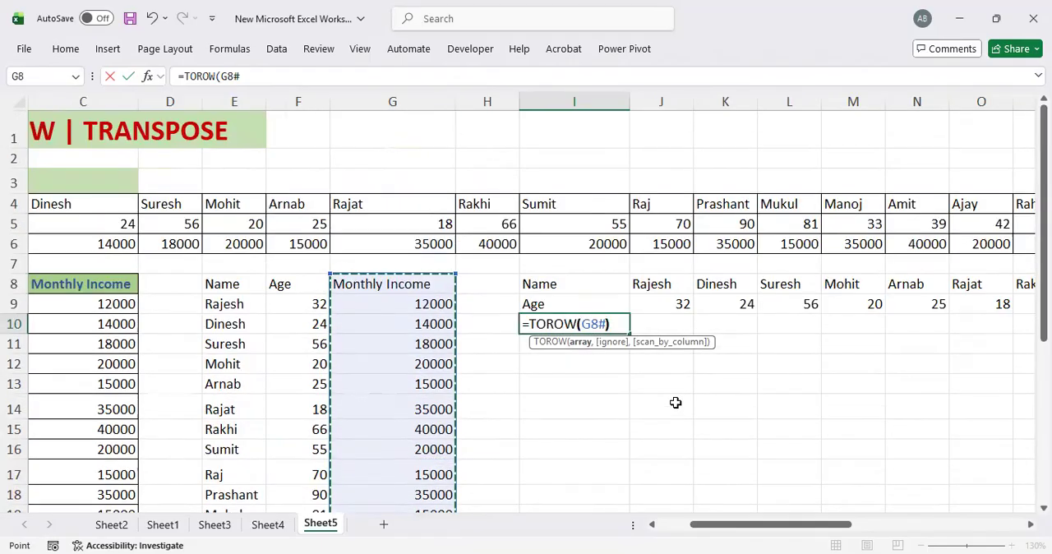
key("Return")
Step: Review the three TOROW rows starting in I8 and return to the start of row 8
key("Up")
key("Up")
key("Up")
key("Down")
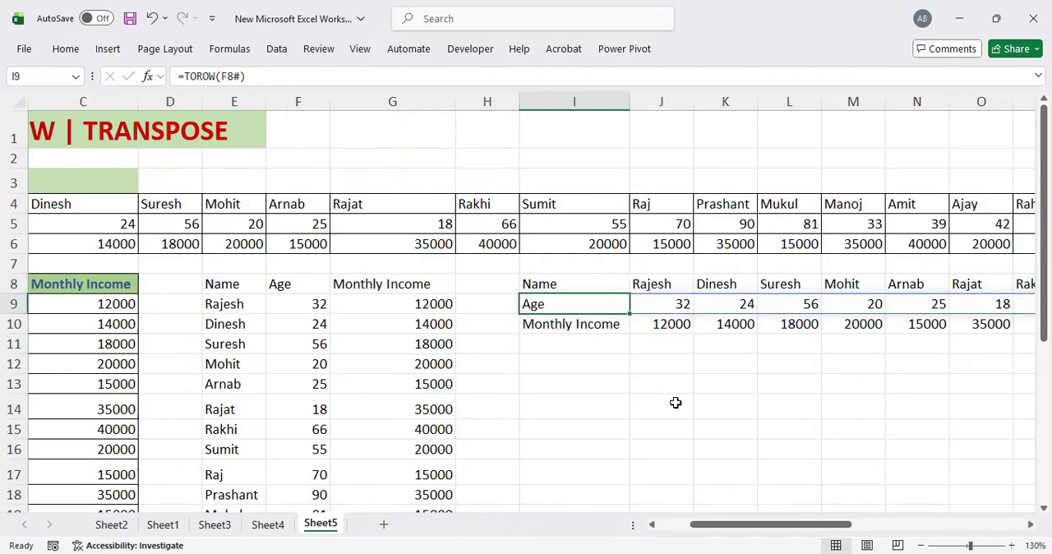
key("Up")
key("Right")
key("Right")
key("Right")
key("Right")
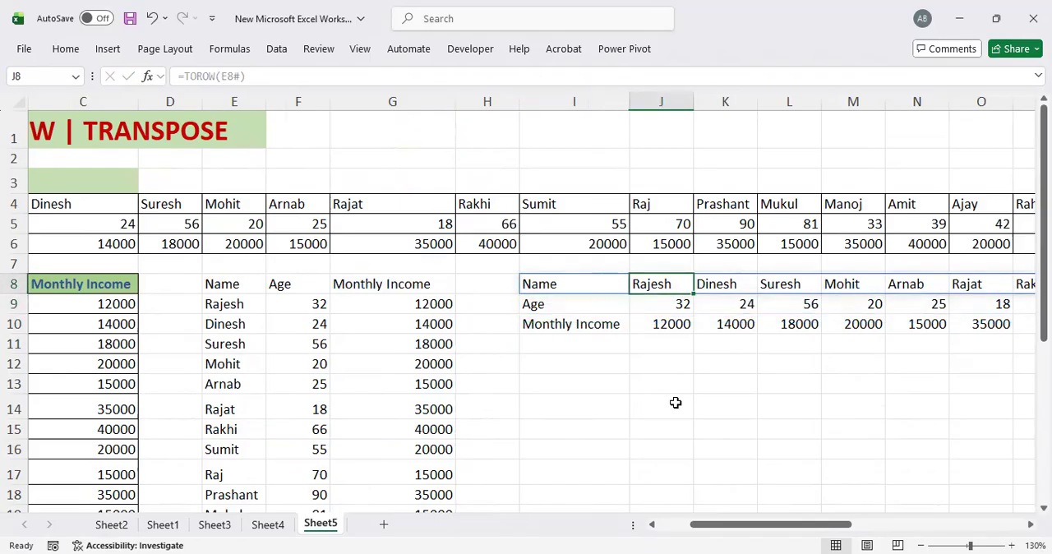
key("Left")
key("Left")
key("Left")
key("Left")
key("Left")
key("Left")
key("Home")
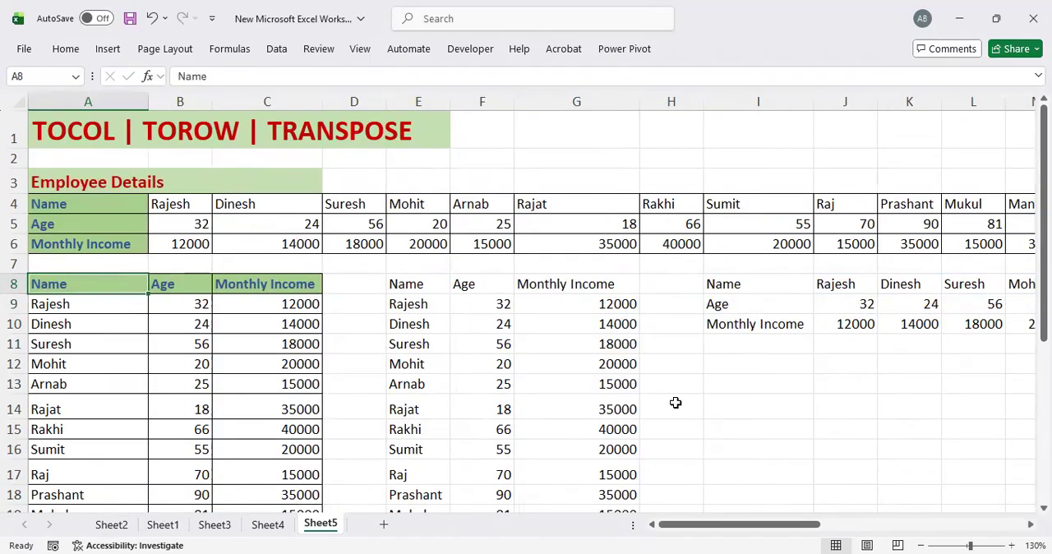